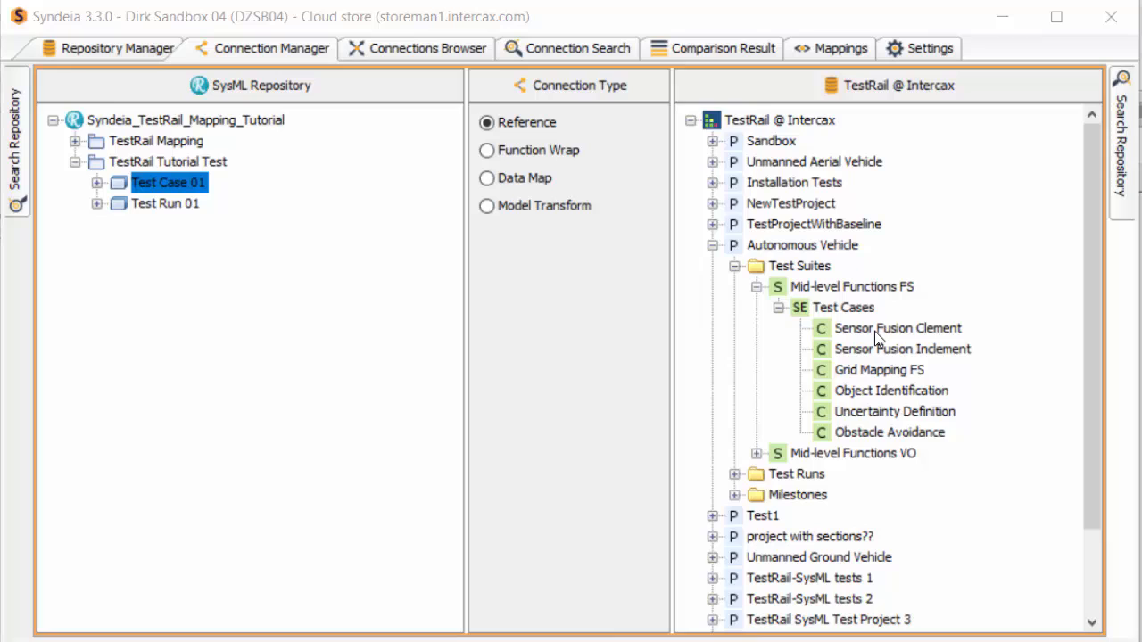
Step: Choose Model Transform as the connection type between the SysML and TestRail repositories
{"action": "left_click", "coordinate": [486, 207]}
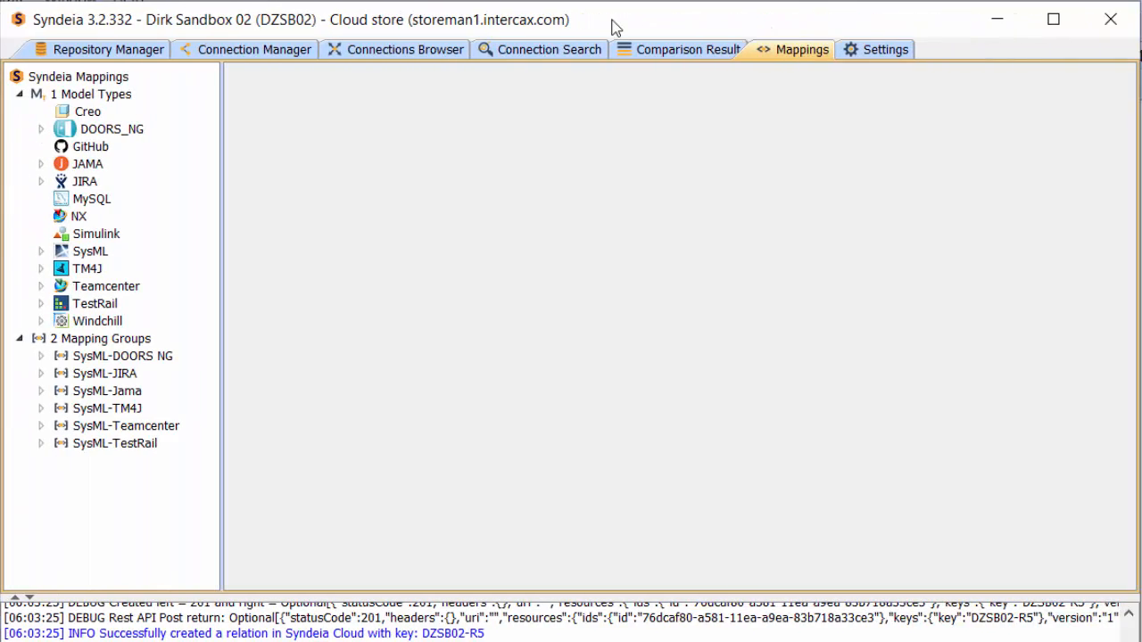
Step: Enable the Use mapping option in the general settings and apply the change
{"action": "left_click", "coordinate": [886, 51]}
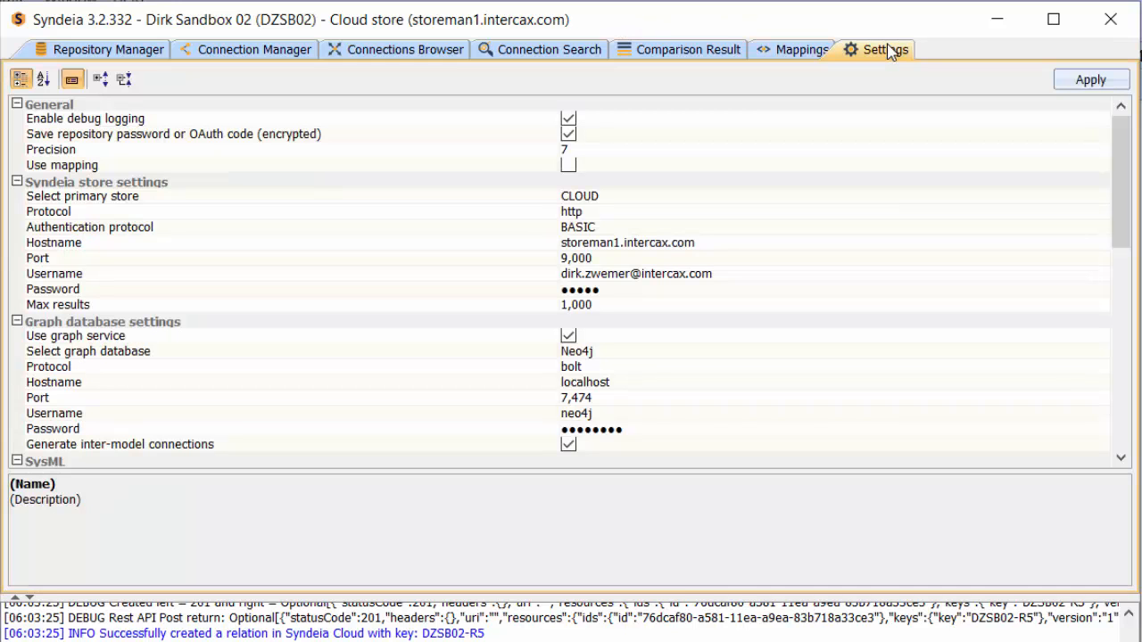
{"action": "left_click", "coordinate": [568, 167]}
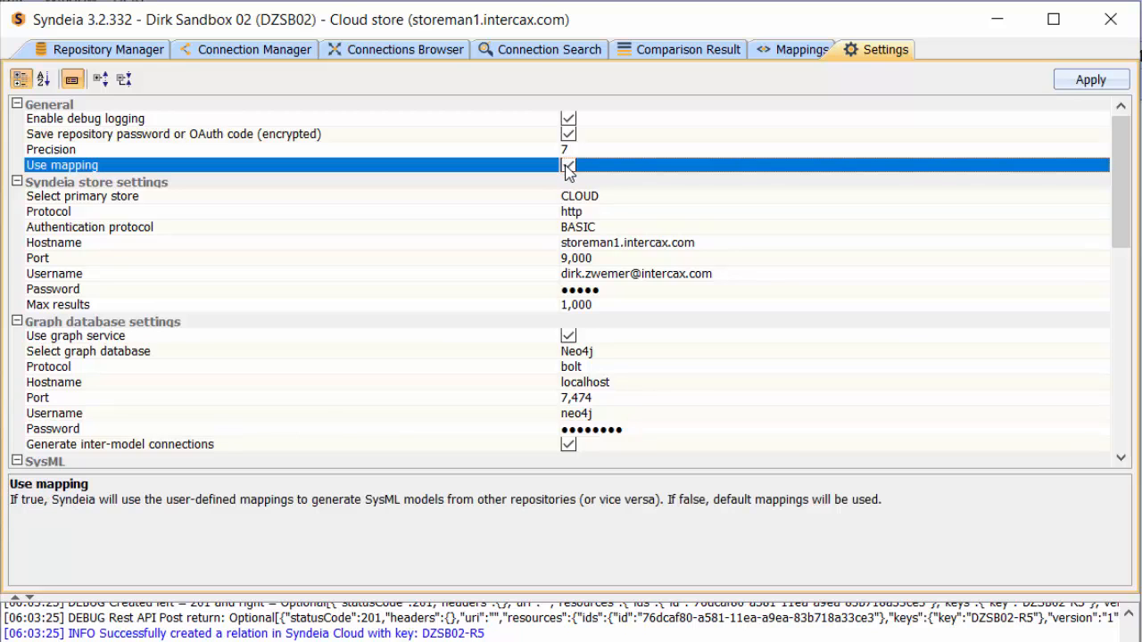
{"action": "left_click", "coordinate": [1086, 79]}
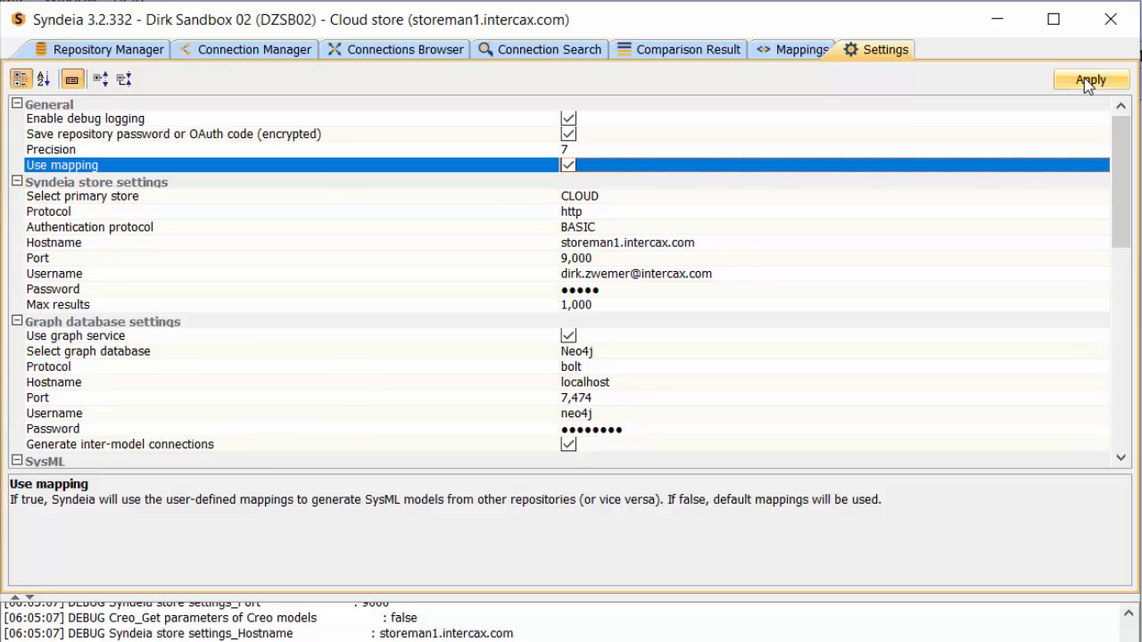
{"action": "left_click", "coordinate": [1084, 77]}
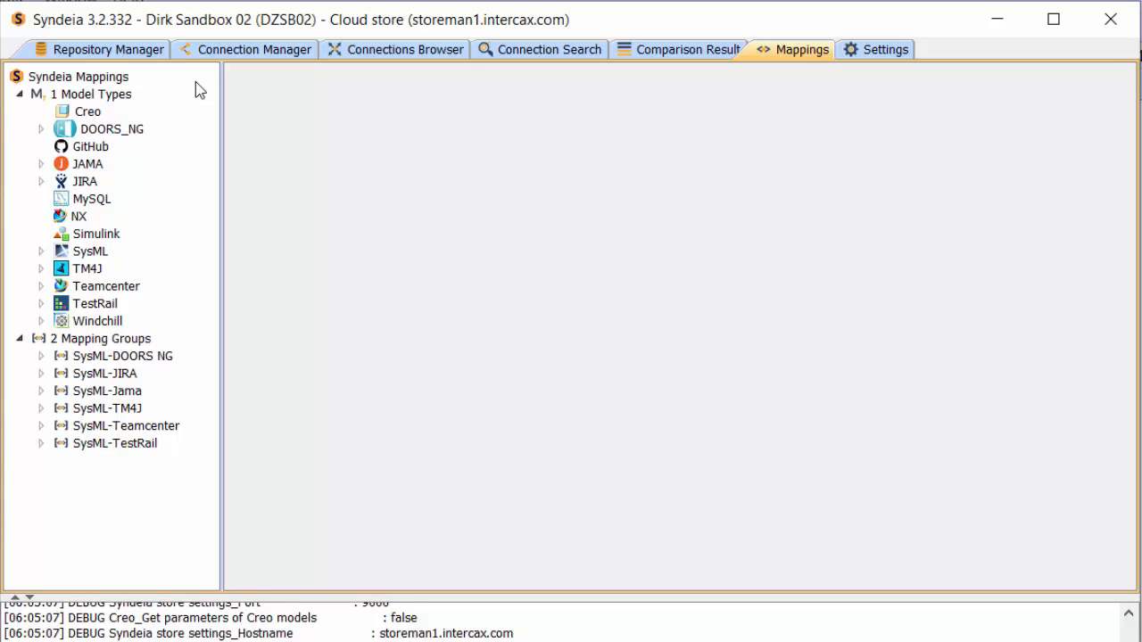
Step: Expand the TestRail model type in the mappings and widen the tree to examine its artifact and relation types
{"action": "left_click", "coordinate": [41, 307]}
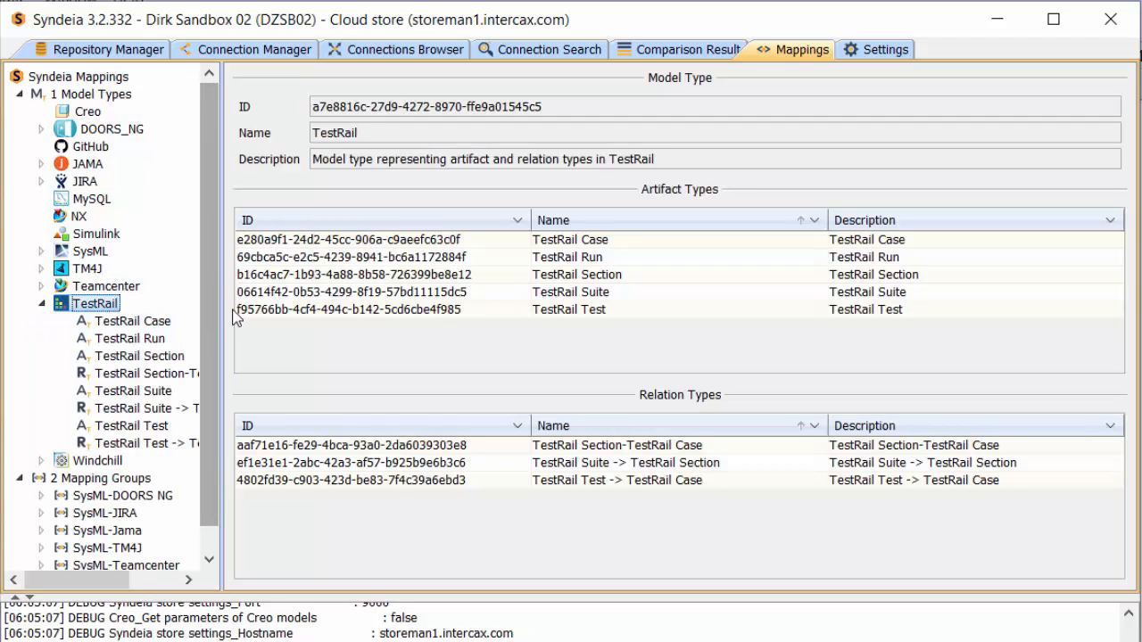
{"action": "left_click_drag", "start_coordinate": [222, 308], "coordinate": [293, 311]}
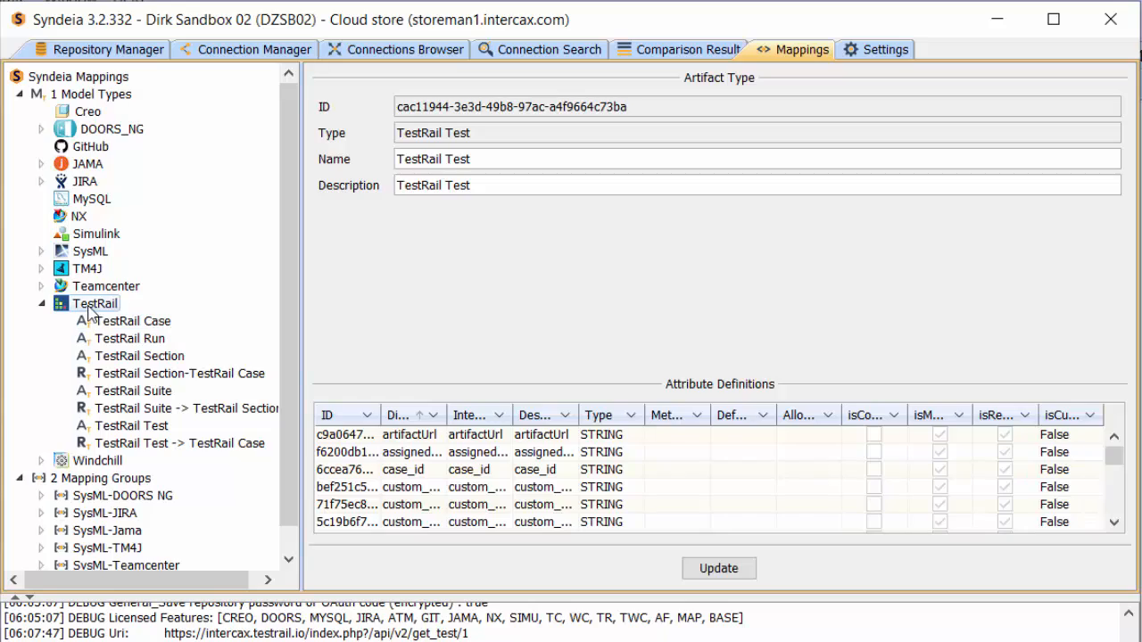
Step: Start adding a TestRail artifact type from the TestRail @ Intercax repository, using the TestRail Test type
{"action": "right_click", "coordinate": [89, 309]}
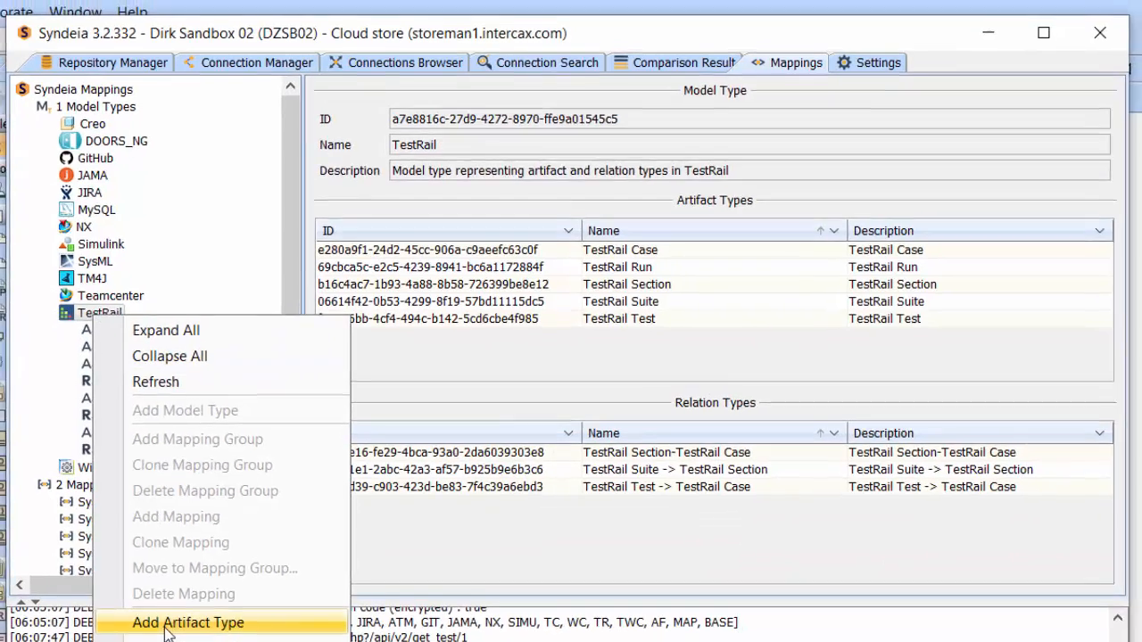
{"action": "left_click", "coordinate": [165, 618]}
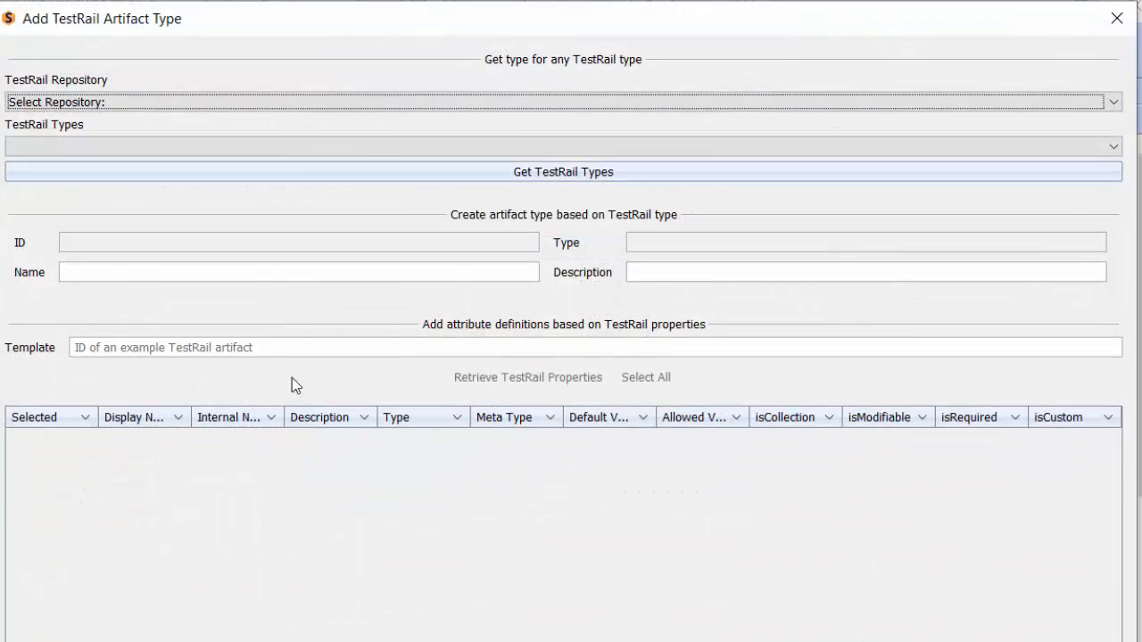
{"action": "left_click", "coordinate": [266, 105]}
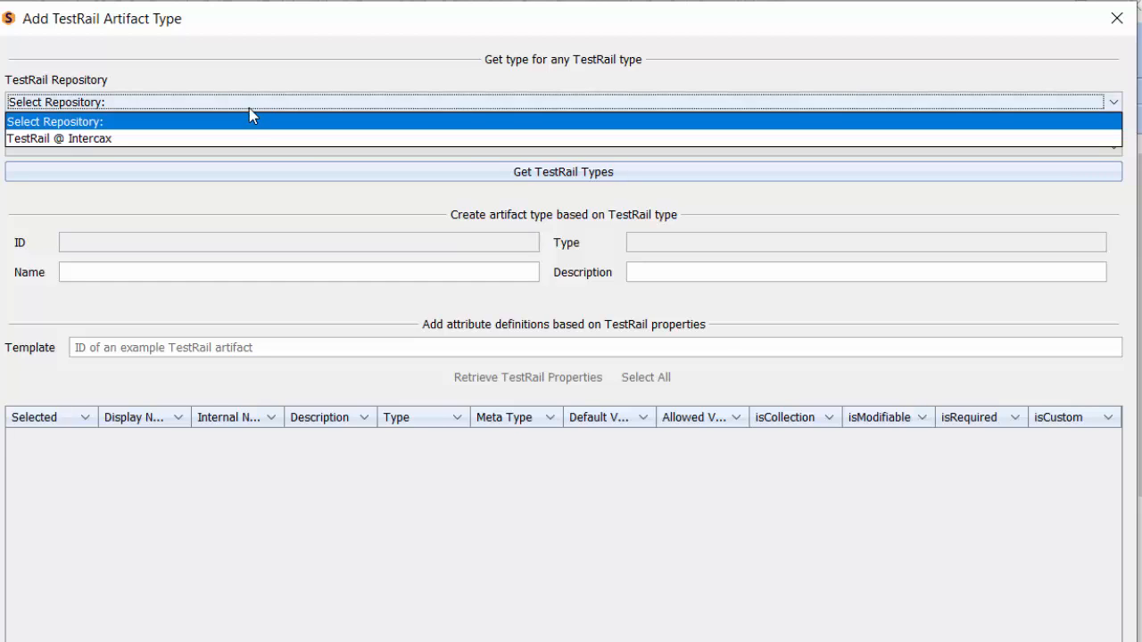
{"action": "left_click", "coordinate": [235, 139]}
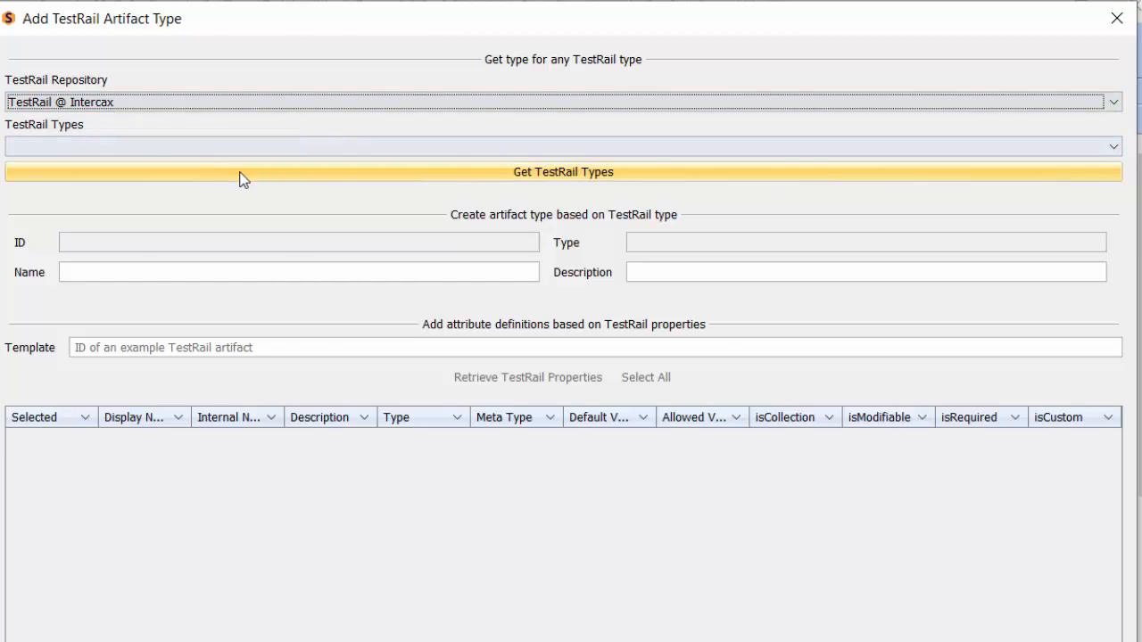
{"action": "left_click", "coordinate": [240, 173]}
{"action": "left_click", "coordinate": [230, 146]}
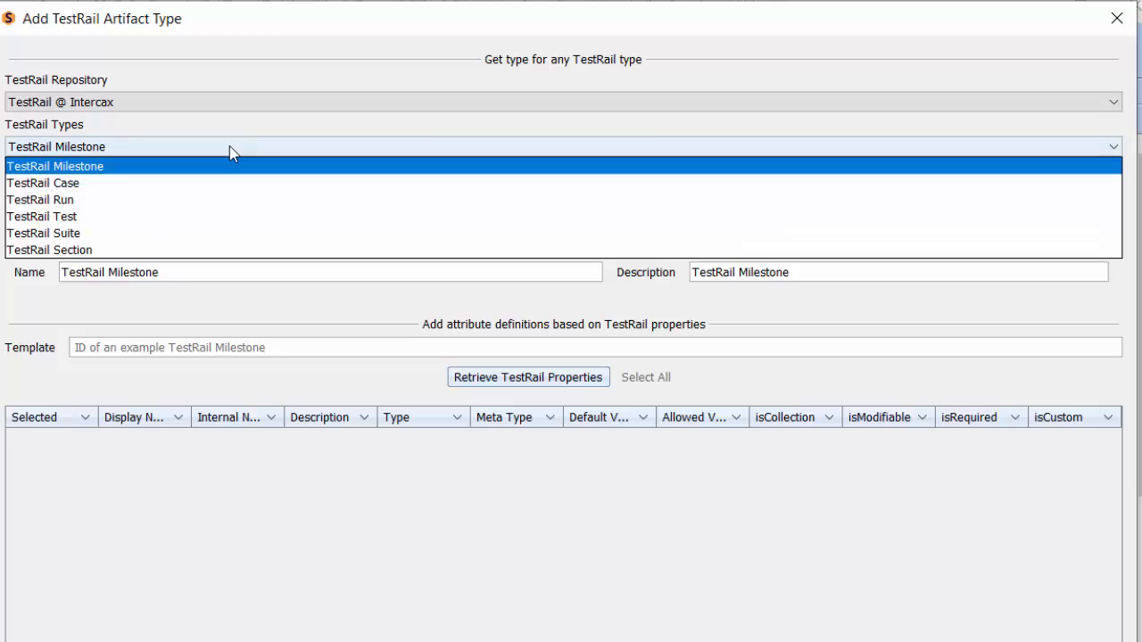
{"action": "left_click", "coordinate": [72, 218]}
Step: Retrieve the TestRail properties with template ID 1, select all of them, and cancel adding the artifact type
{"action": "left_click", "coordinate": [153, 350]}
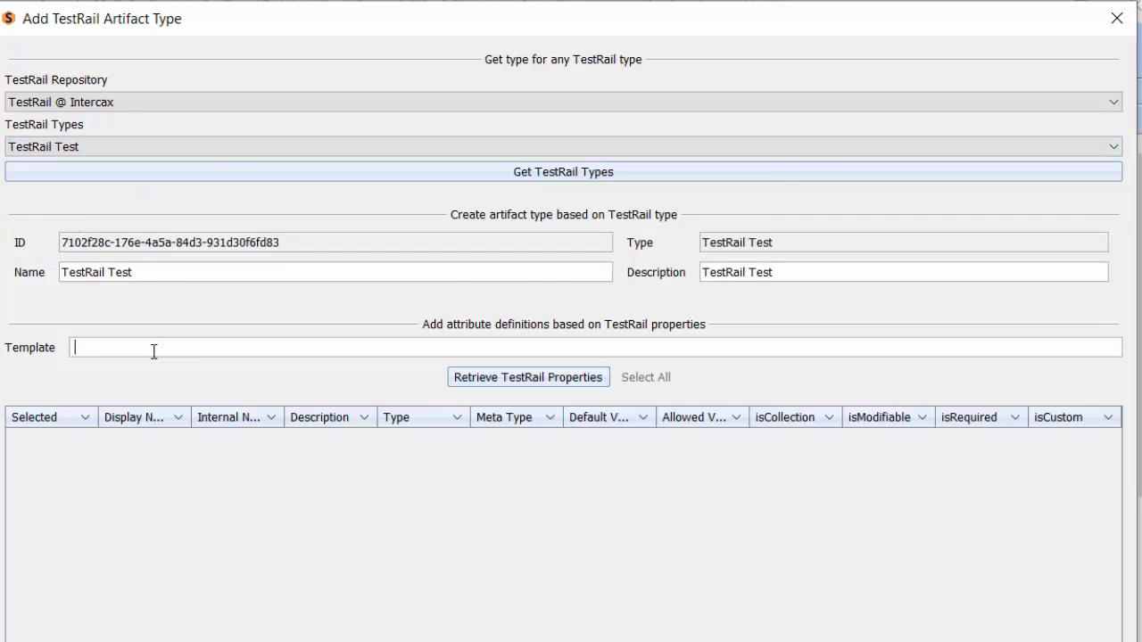
{"action": "type", "text": "1"}
{"action": "left_click", "coordinate": [517, 378]}
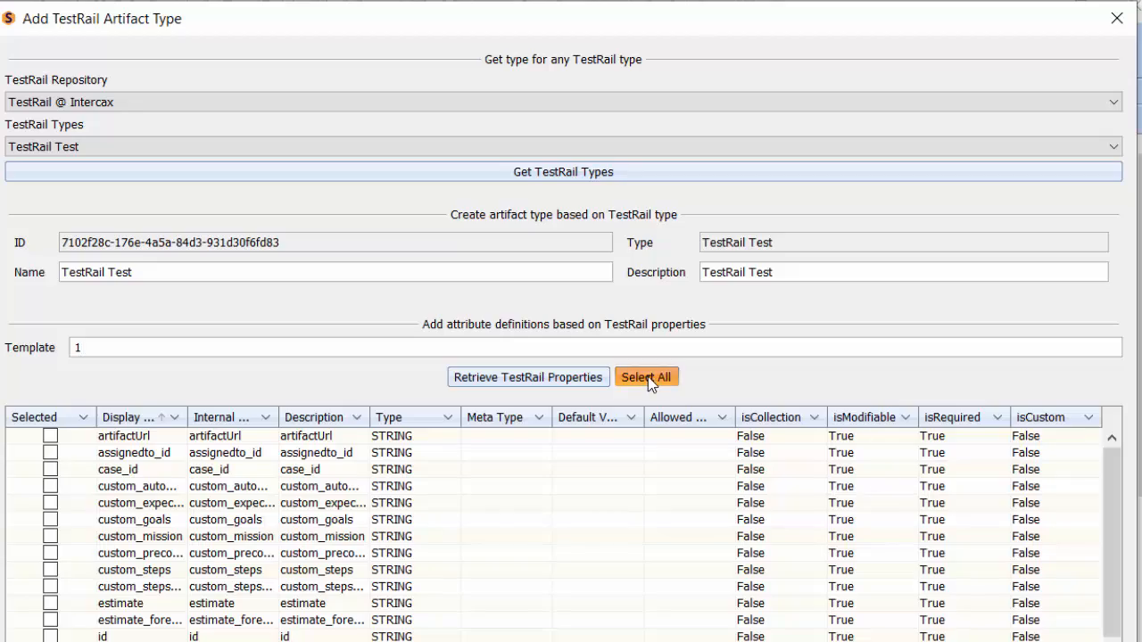
{"action": "left_click", "coordinate": [648, 377]}
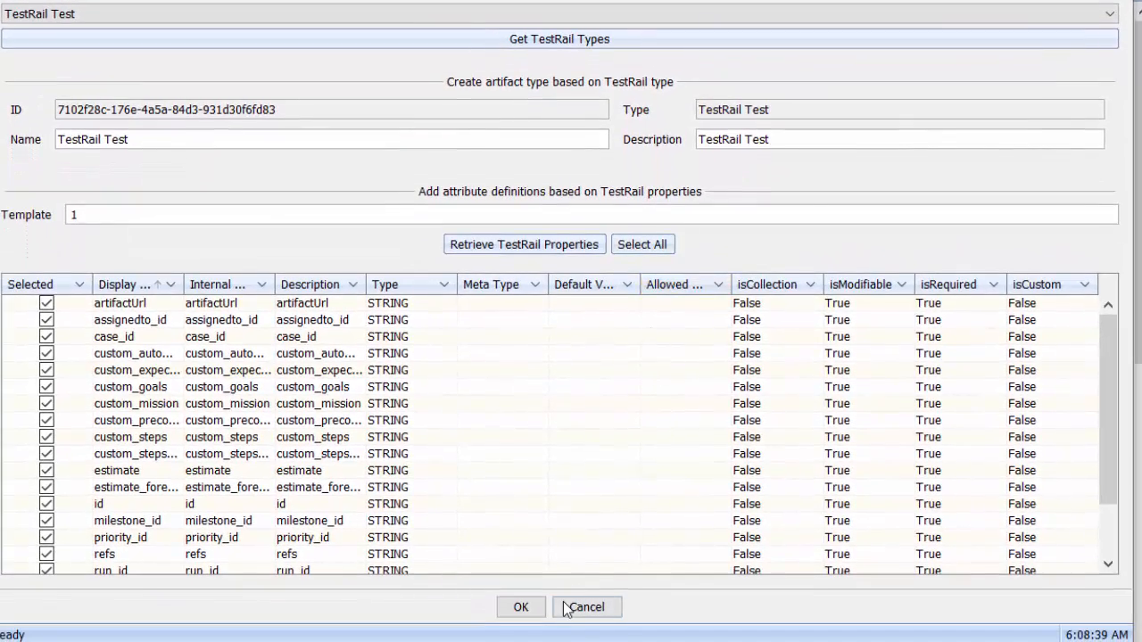
{"action": "left_click", "coordinate": [578, 610]}
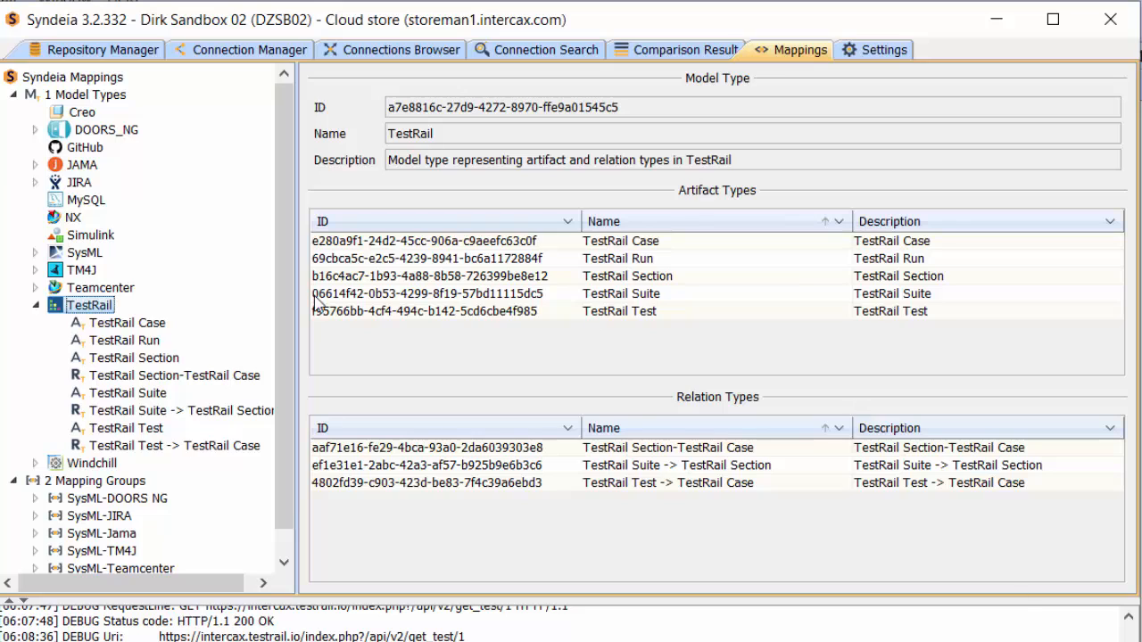
Step: Examine the stereotypes and attribute definitions of the Block (Test) artifact type in the SysML model type
{"action": "left_click", "coordinate": [36, 306]}
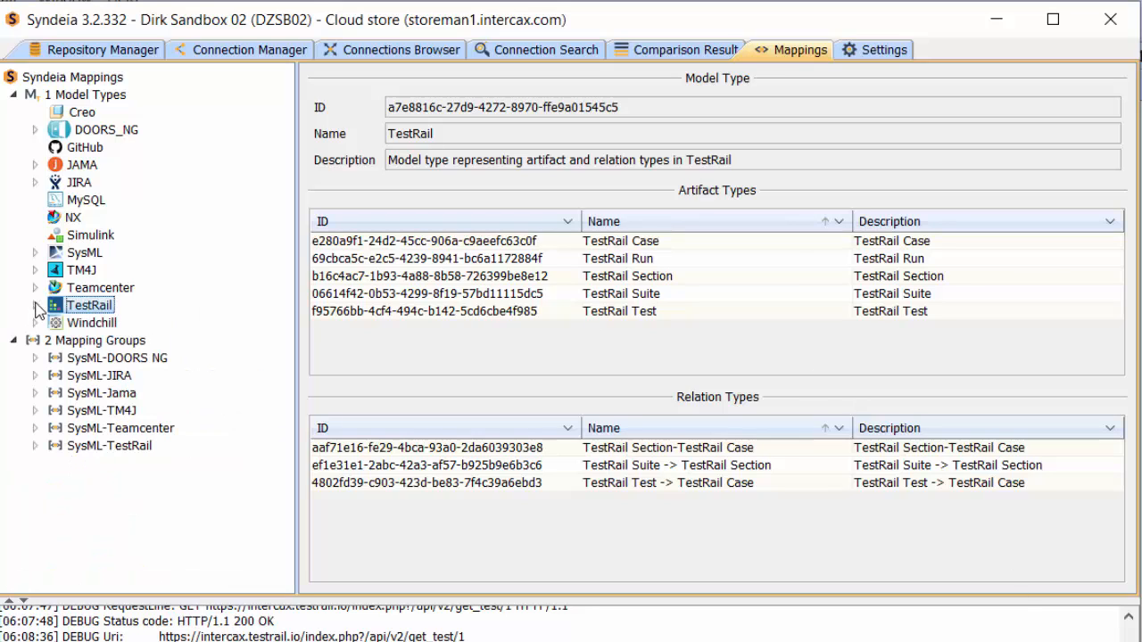
{"action": "left_click", "coordinate": [38, 255]}
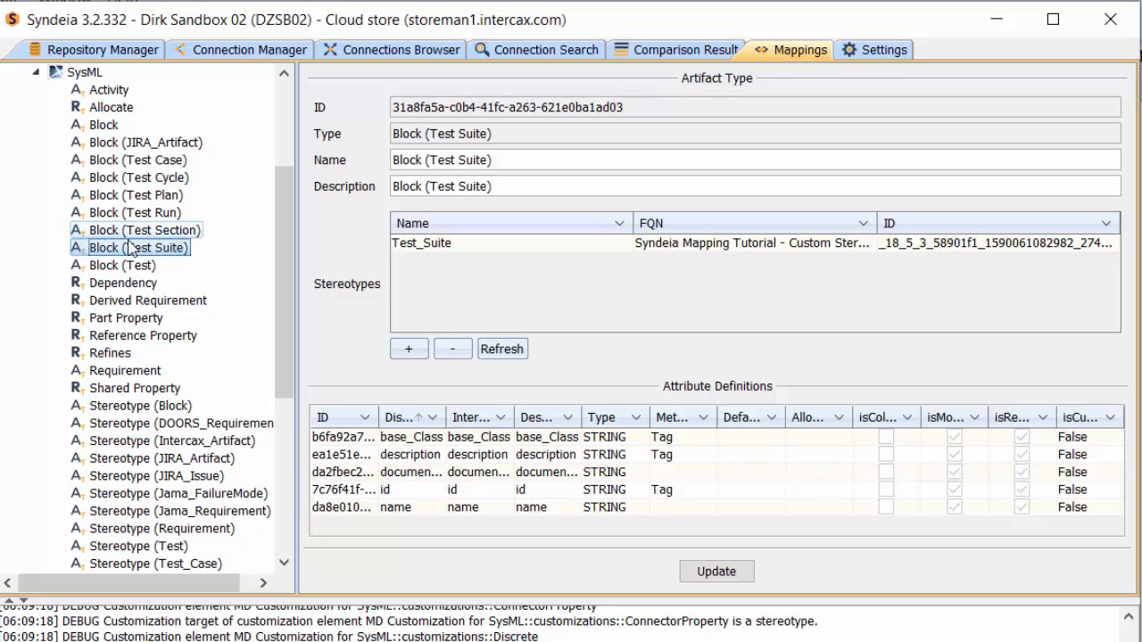
{"action": "left_click", "coordinate": [122, 266]}
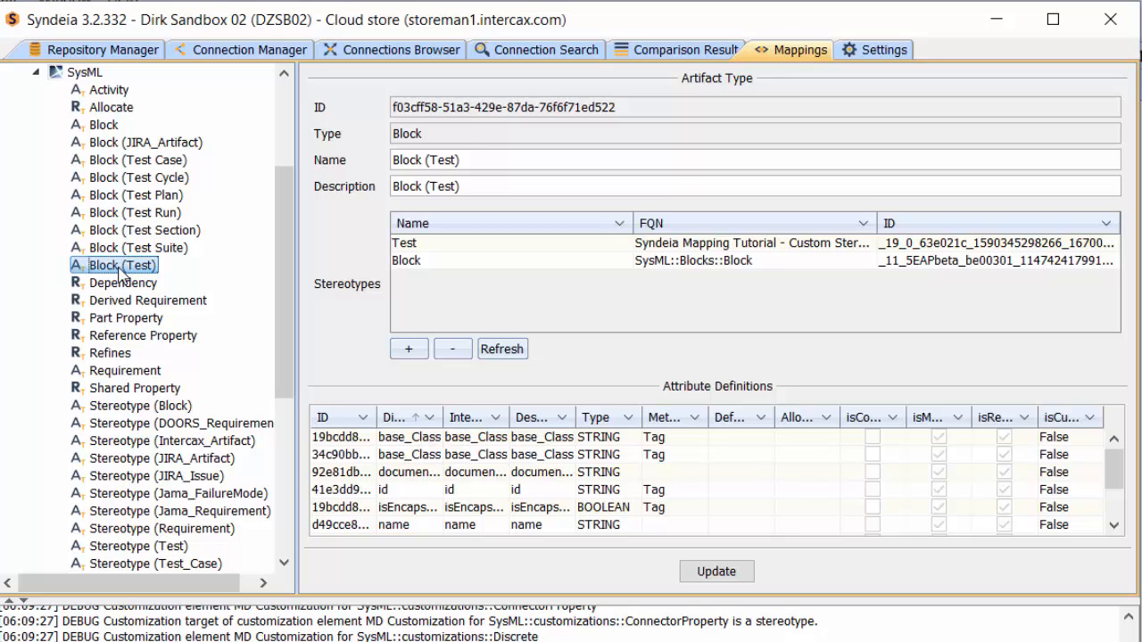
{"action": "left_click", "coordinate": [36, 73]}
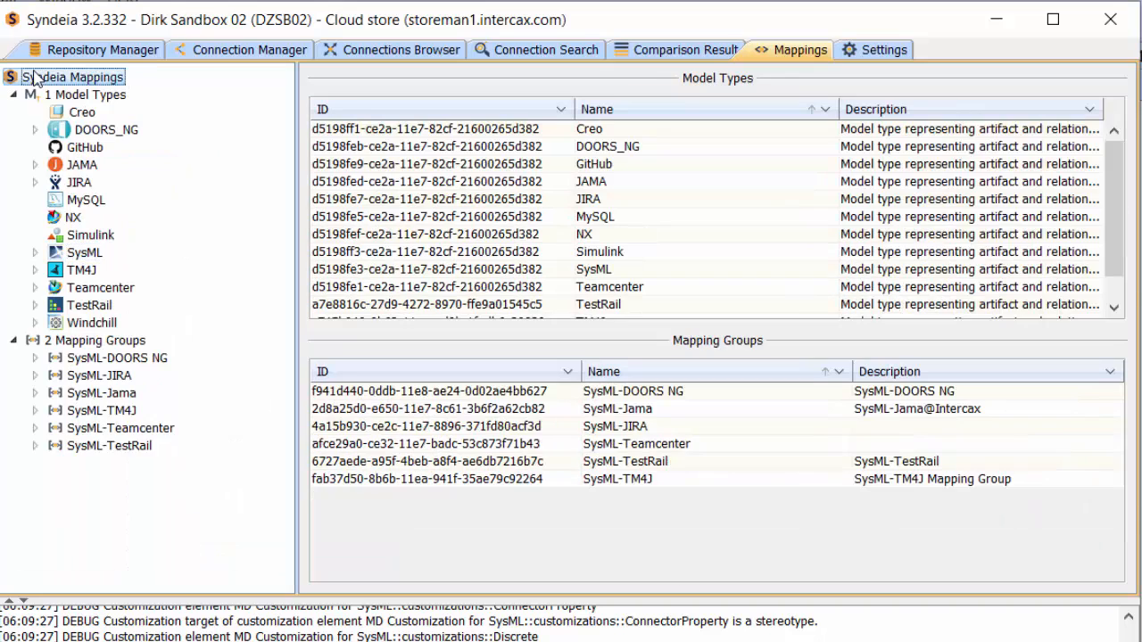
Step: Add a mapping to TestRail Test in the SysML-TestRail mapping group and set its source artifact type to Block (Test)
{"action": "left_click", "coordinate": [38, 446]}
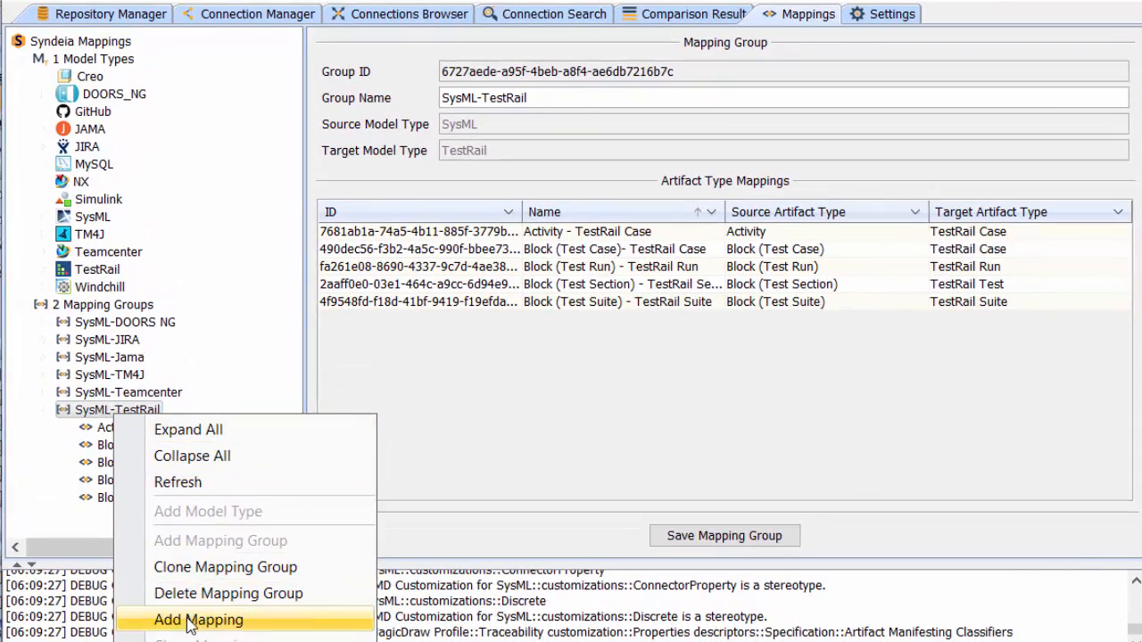
{"action": "left_click", "coordinate": [187, 619]}
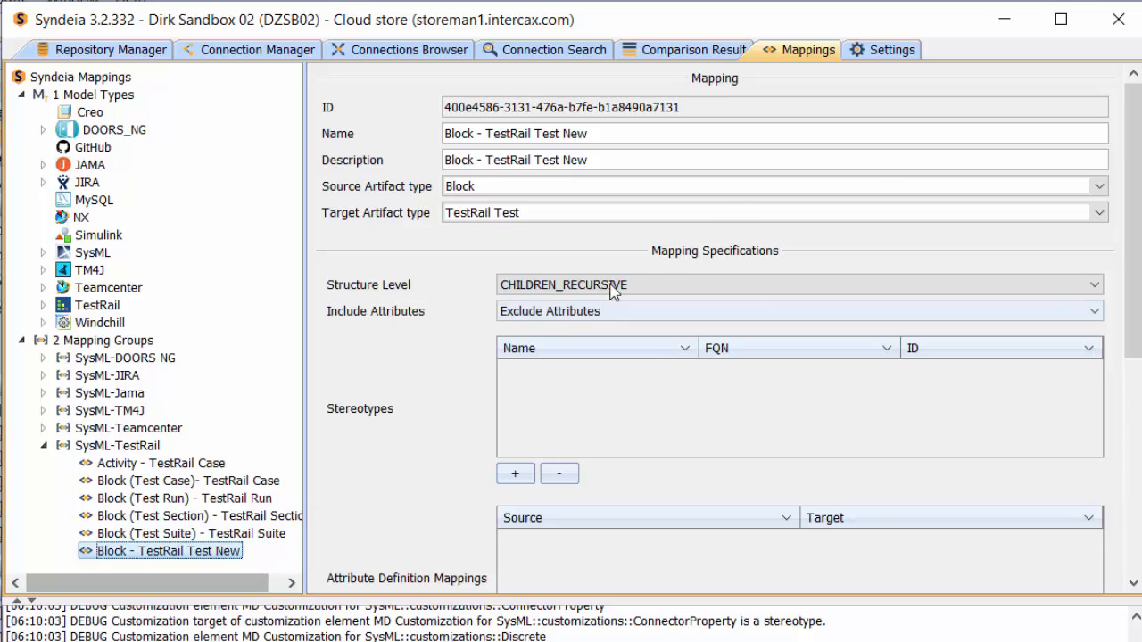
{"action": "left_click", "coordinate": [574, 191]}
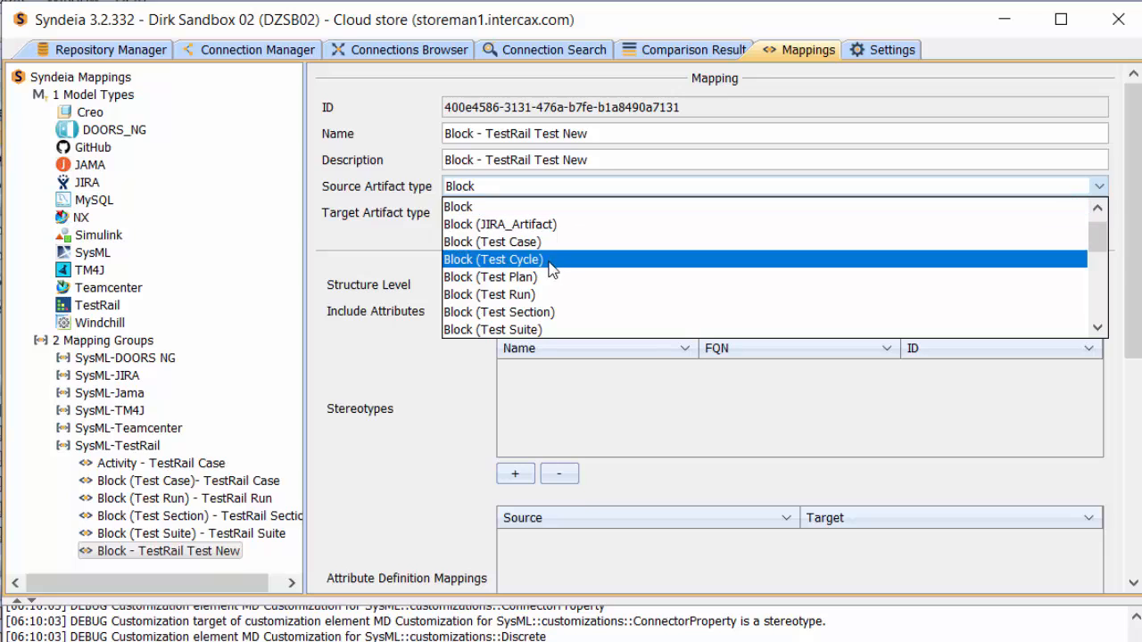
{"action": "scroll", "coordinate": [579, 291], "scroll_direction": "down", "scroll_amount": 1}
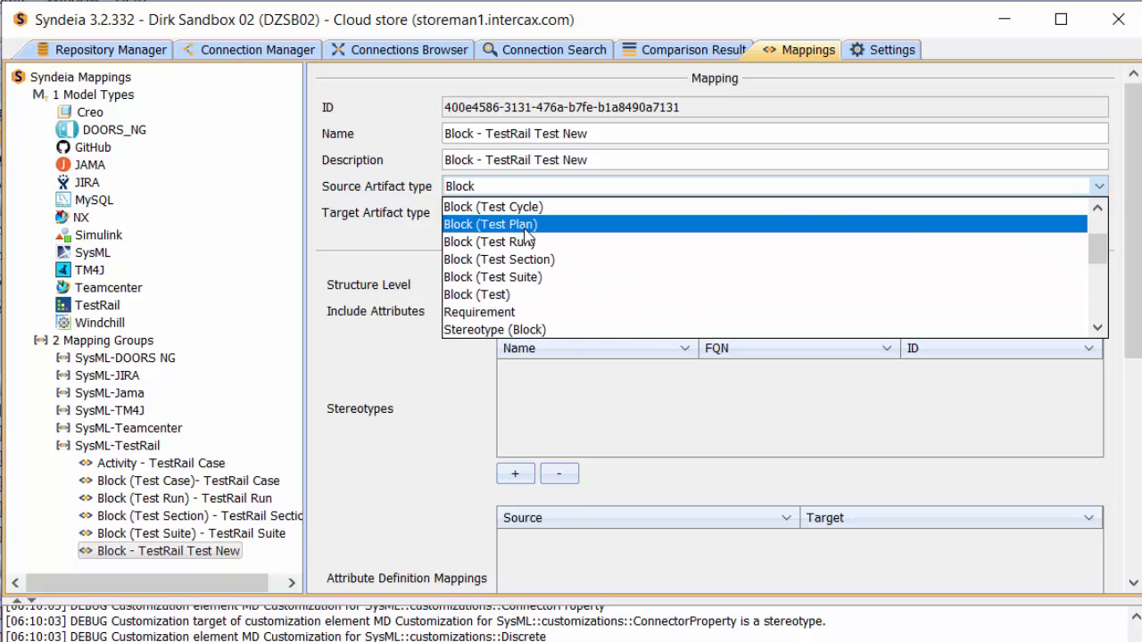
{"action": "left_click", "coordinate": [514, 297]}
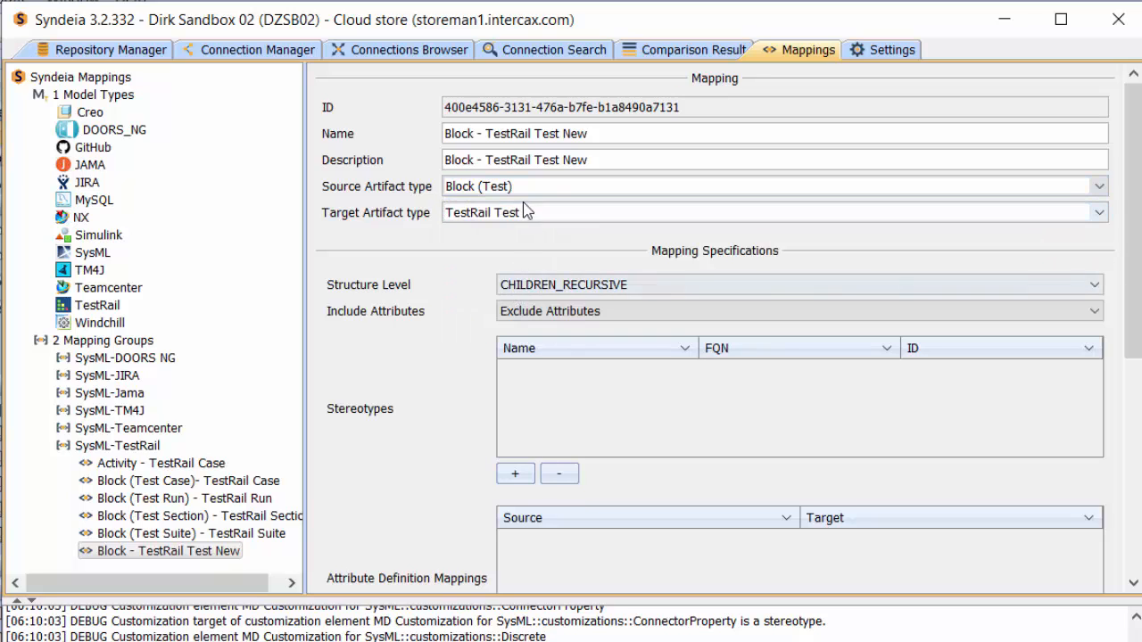
Step: Rename the new mapping as "Block (Test) - TestRail Test"
{"action": "left_click", "coordinate": [476, 133]}
{"action": "type", "text": "(Test"}
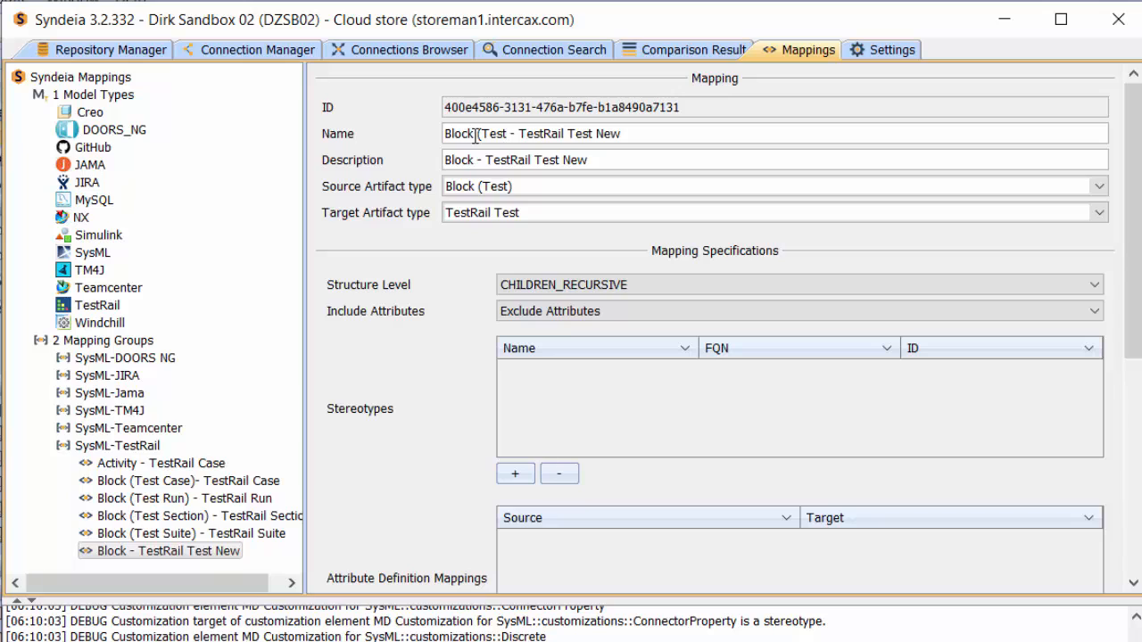
{"action": "type", "text": ")"}
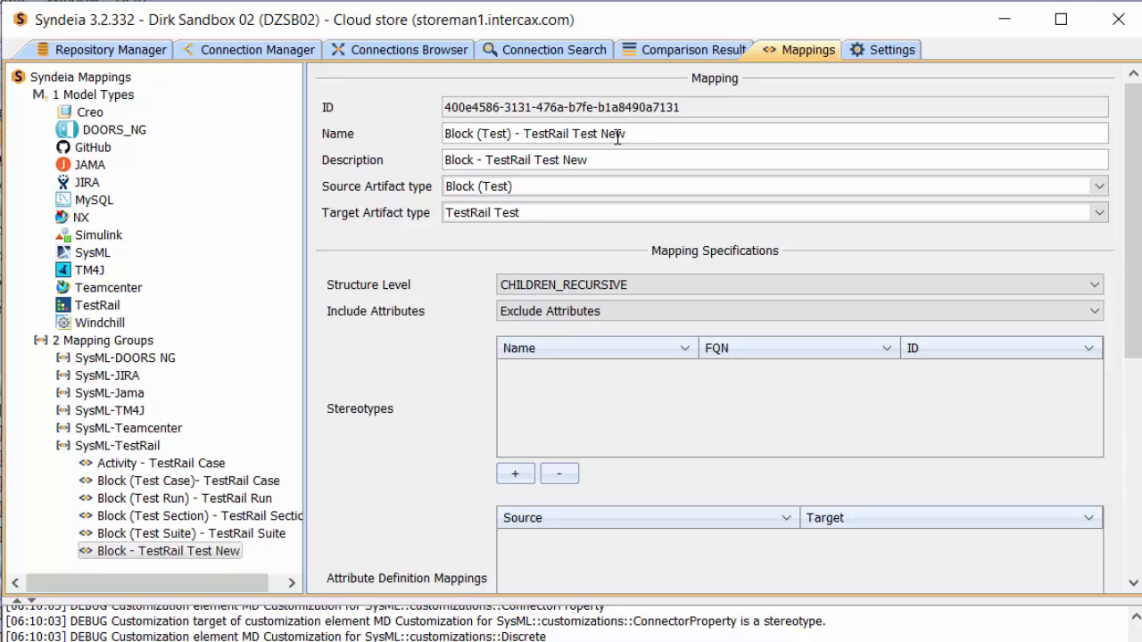
{"action": "key", "text": "BackSpace"}
{"action": "key", "text": "BackSpace"}
{"action": "key", "text": "BackSpace"}
Step: Set the mapping's description to "SysML Block (Test) - TestRail Test", reusing the mapping name
{"action": "left_click_drag", "start_coordinate": [616, 133], "coordinate": [462, 114]}
{"action": "key", "text": "ctrl+c"}
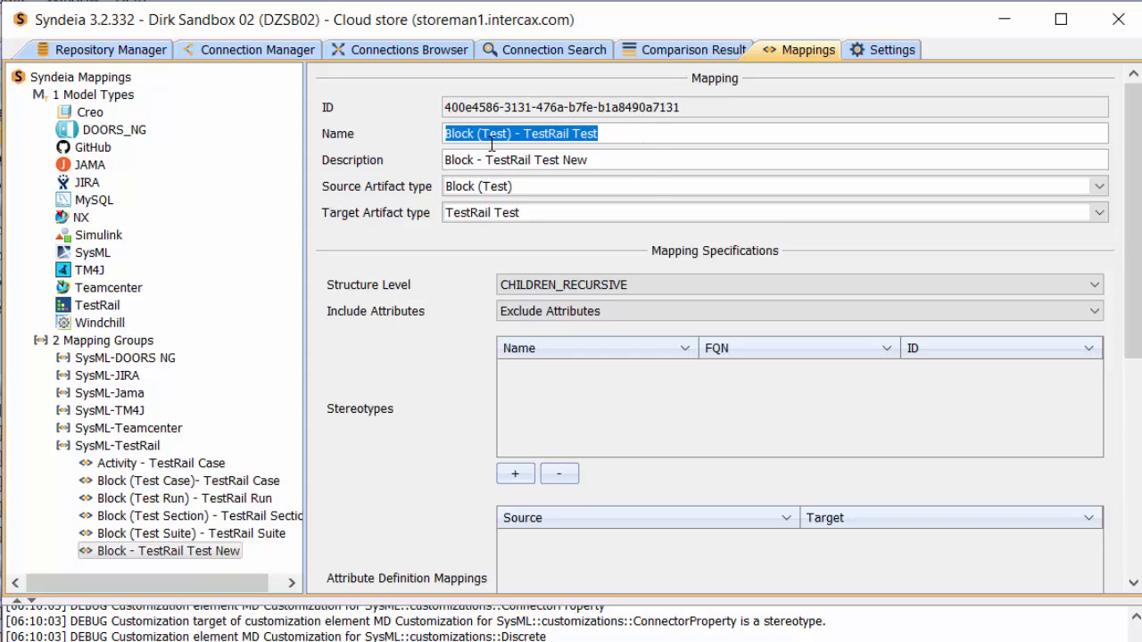
{"action": "left_click_drag", "start_coordinate": [622, 160], "coordinate": [436, 155]}
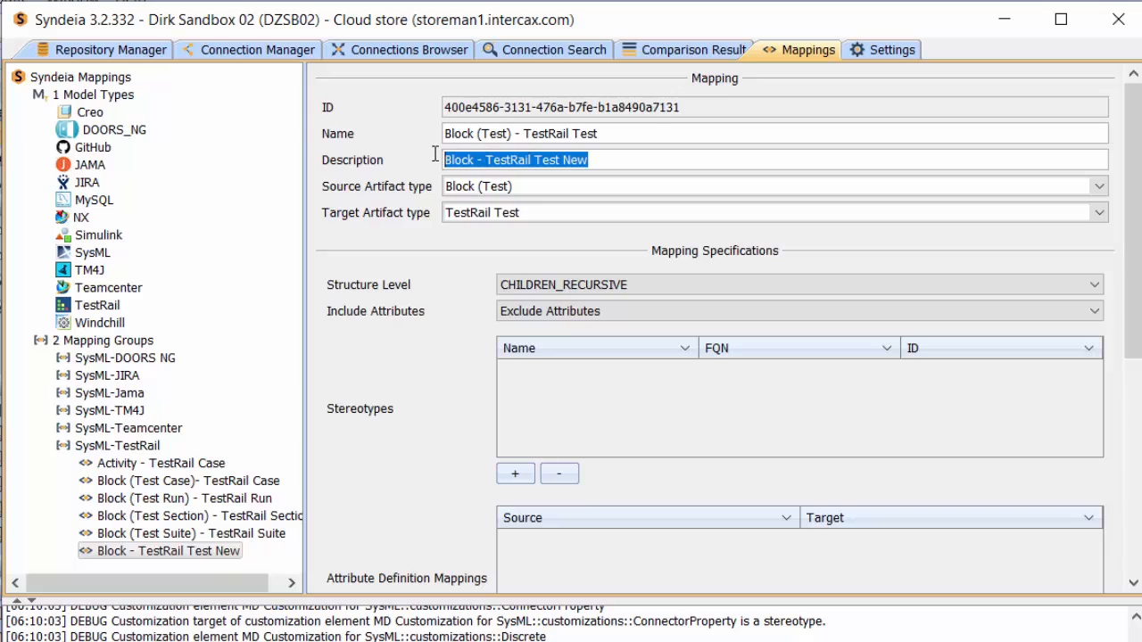
{"action": "key", "text": "ctrl+v"}
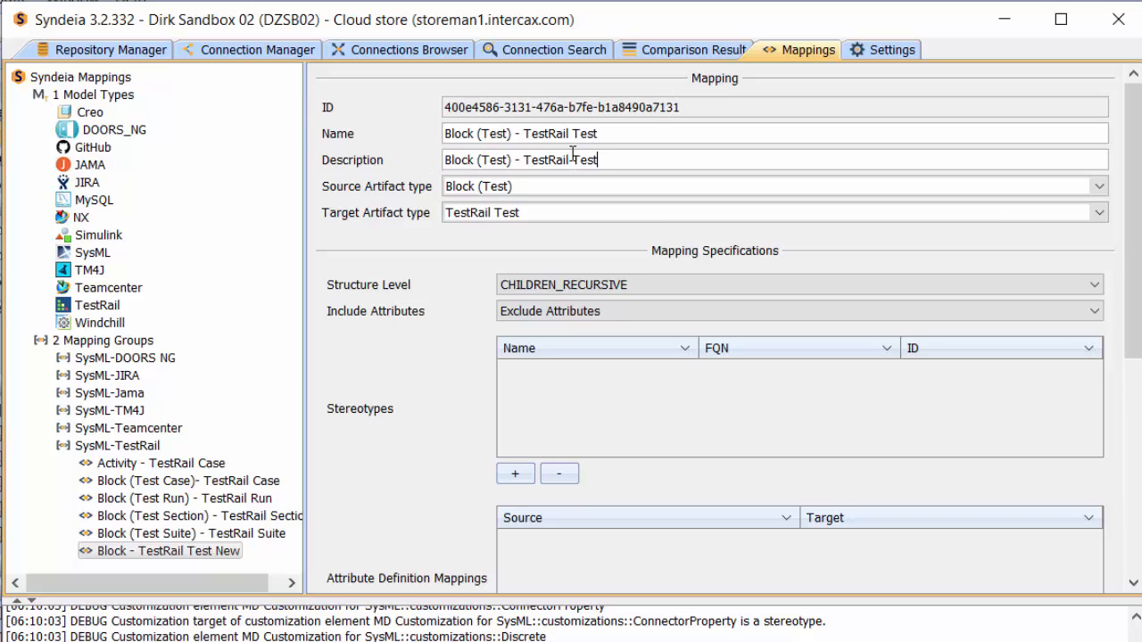
{"action": "left_click", "coordinate": [446, 160]}
{"action": "type", "text": "SysML"}
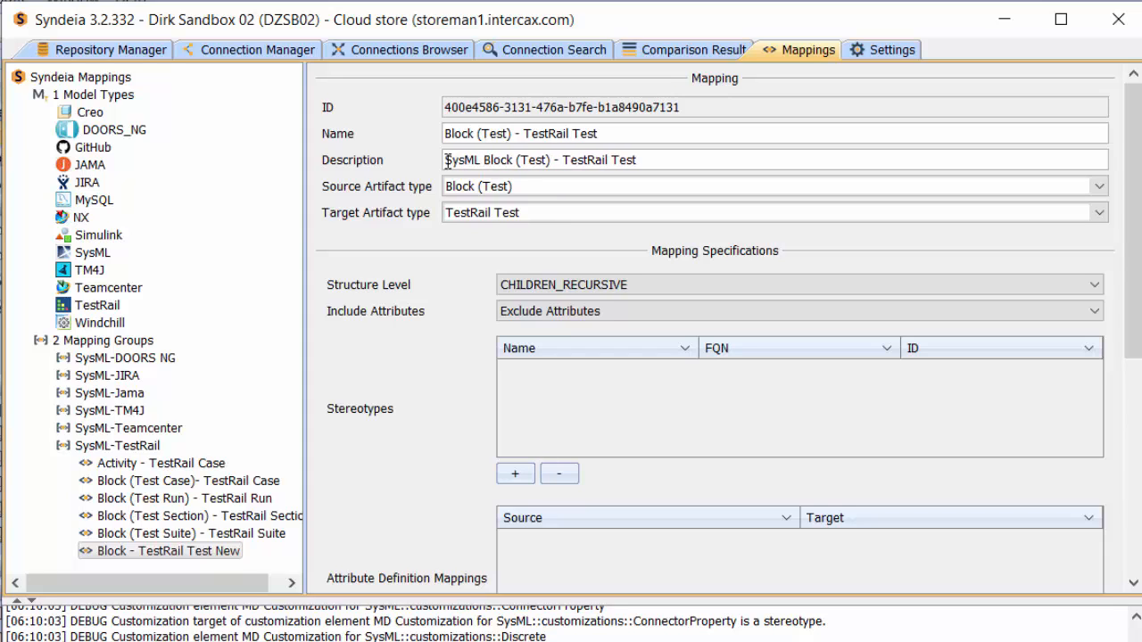
Step: Set the mapping's structure level to NO_CHILDREN and its attribute option to Include Attributes
{"action": "left_click", "coordinate": [1031, 291]}
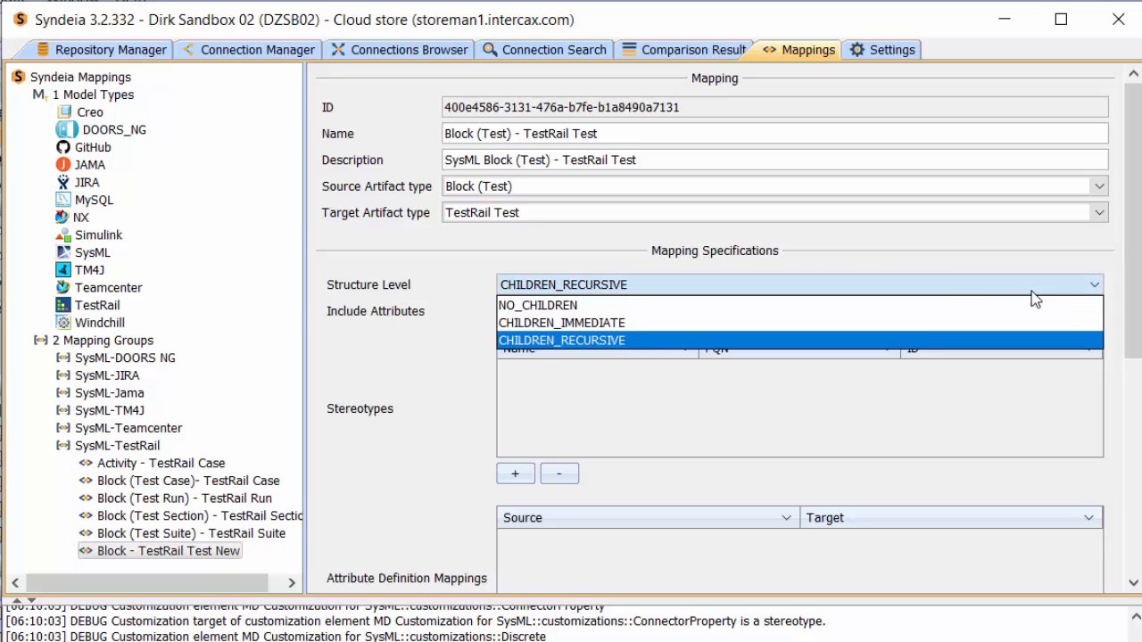
{"action": "left_click", "coordinate": [609, 306]}
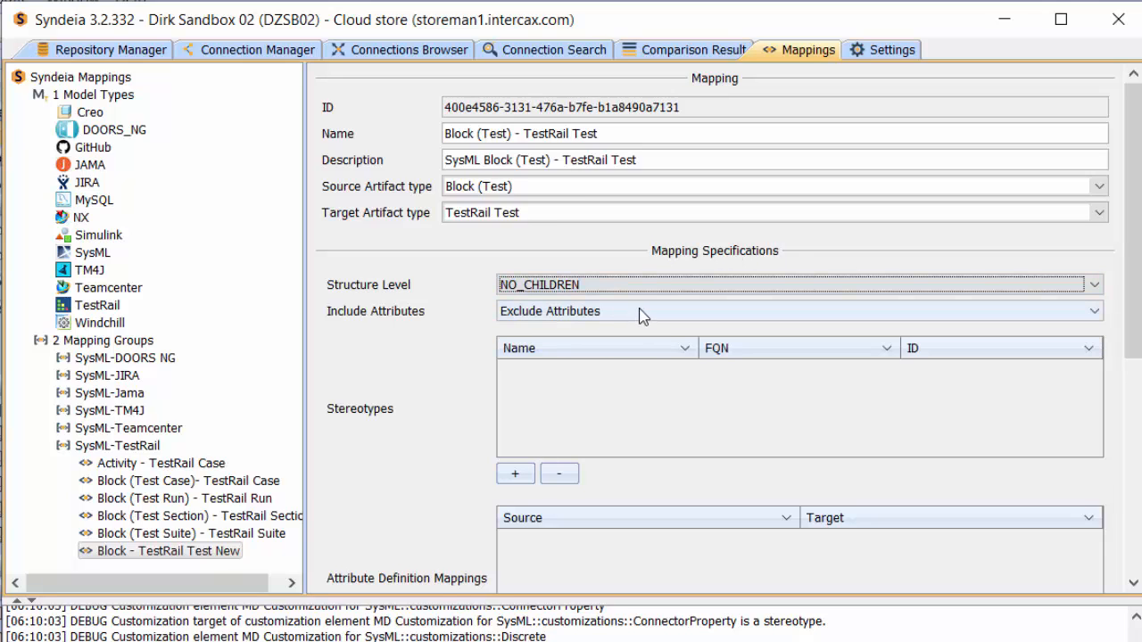
{"action": "left_click", "coordinate": [641, 315]}
{"action": "left_click", "coordinate": [601, 335]}
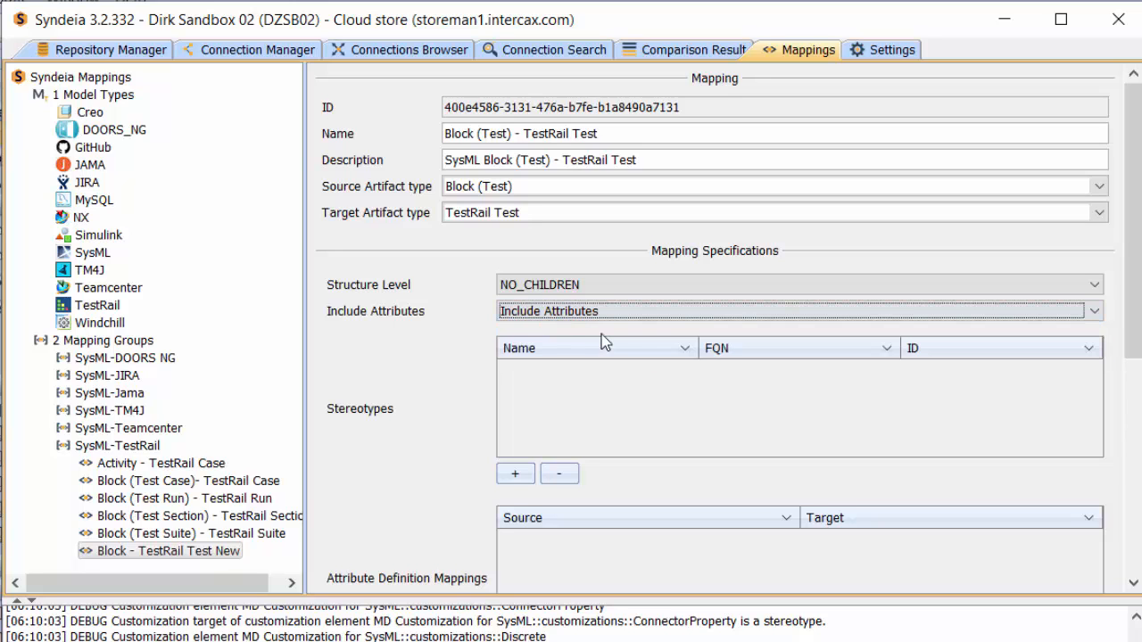
{"action": "scroll", "coordinate": [1133, 339], "scroll_direction": "down", "scroll_amount": 5}
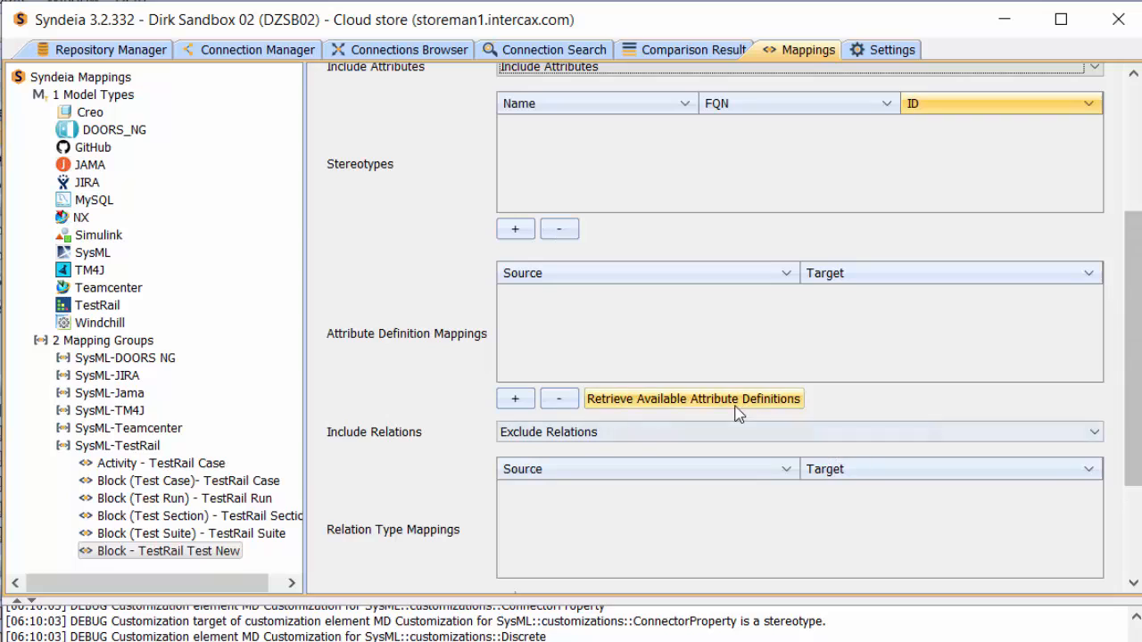
Step: Retrieve the available attribute definitions and add an attribute mapping from name [owner: Block (Test)] to title
{"action": "left_click", "coordinate": [672, 402]}
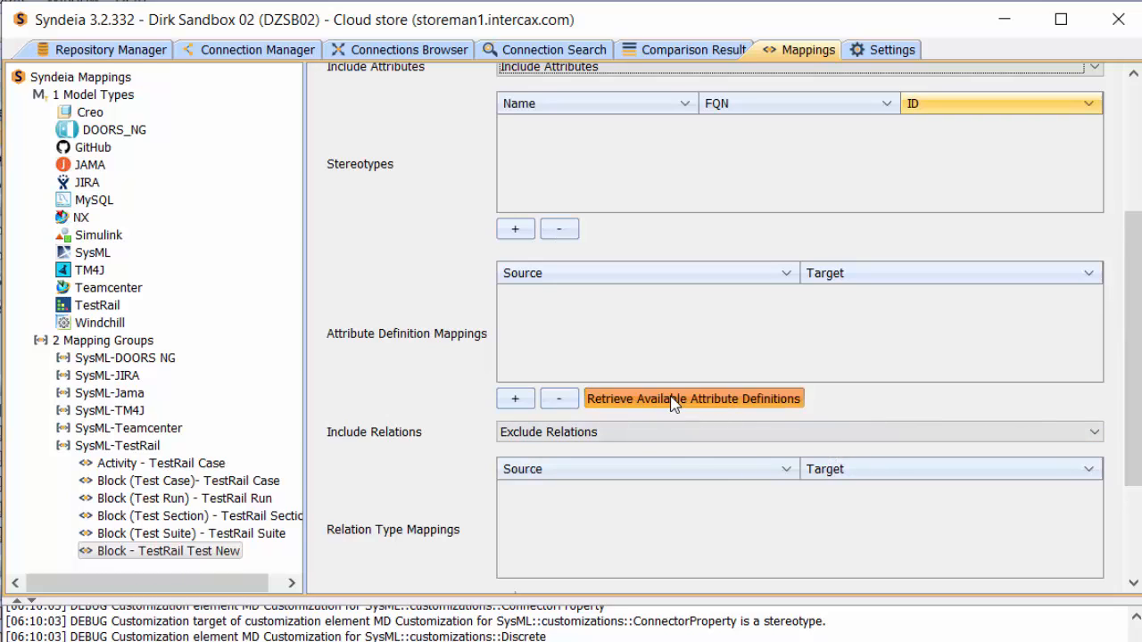
{"action": "left_click", "coordinate": [509, 400]}
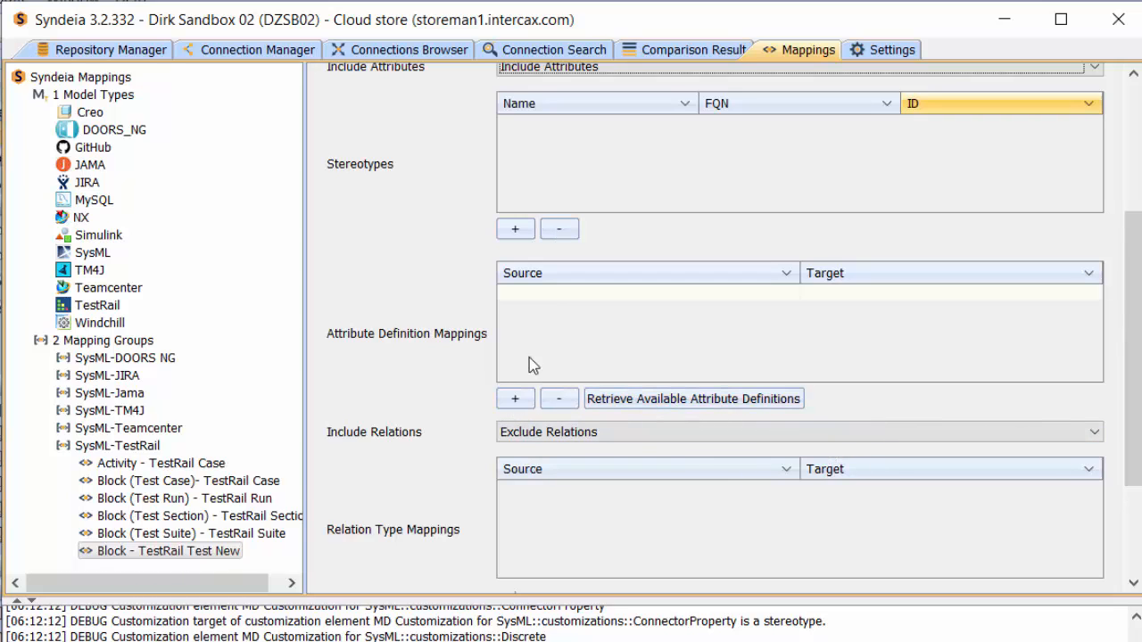
{"action": "left_click", "coordinate": [556, 295]}
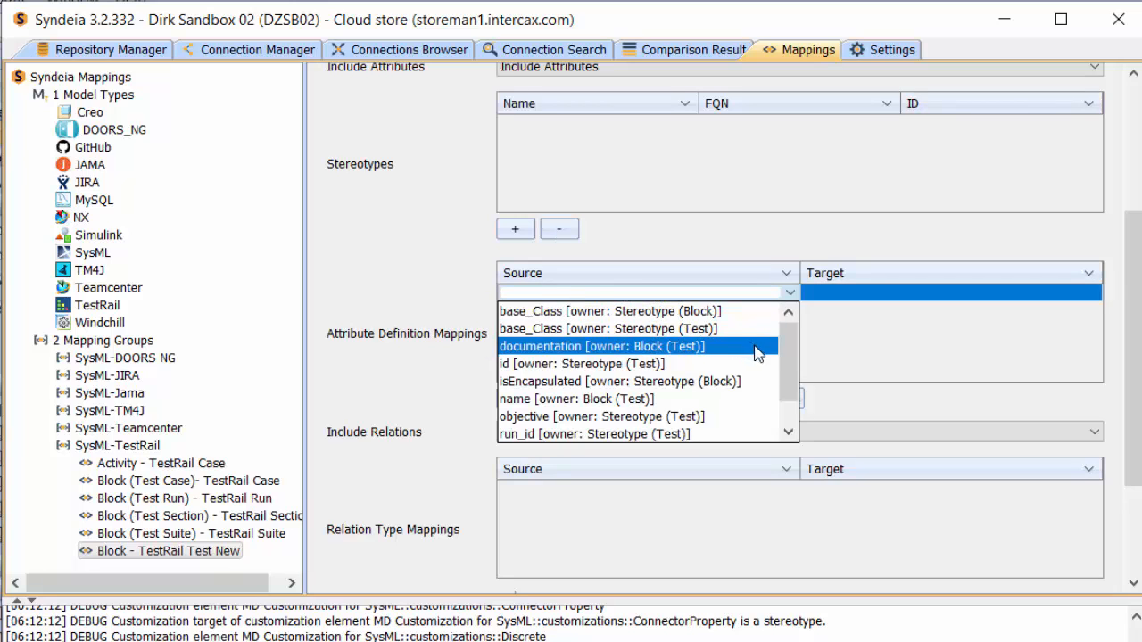
{"action": "scroll", "coordinate": [789, 377], "scroll_direction": "down", "scroll_amount": 1}
{"action": "scroll", "coordinate": [794, 382], "scroll_direction": "down", "scroll_amount": 1}
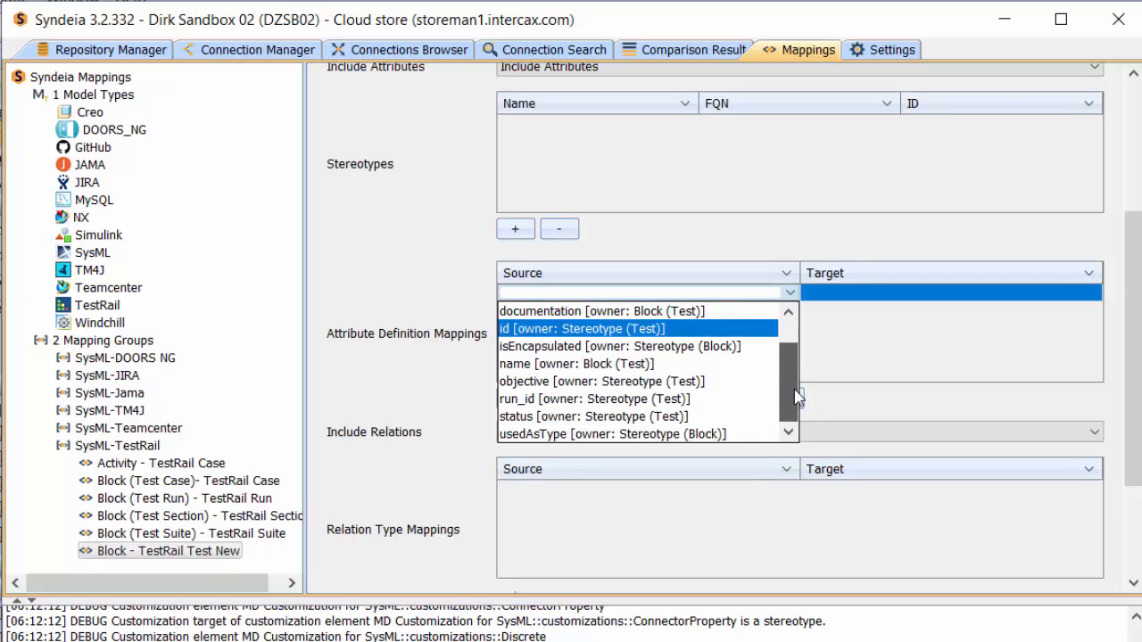
{"action": "left_click", "coordinate": [664, 366]}
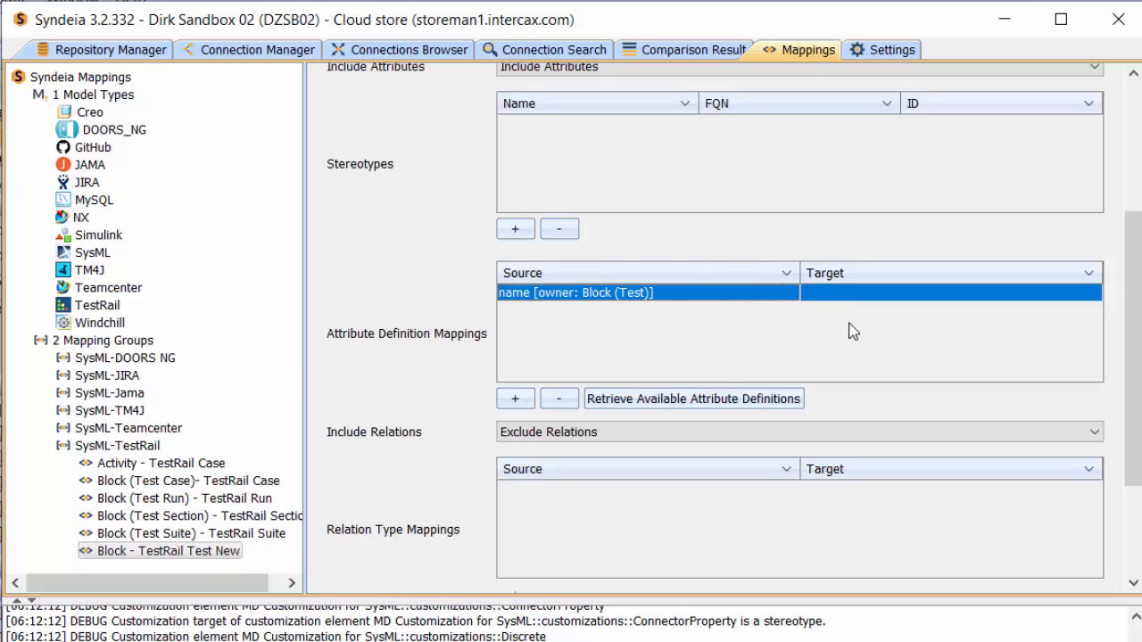
{"action": "left_click", "coordinate": [842, 293]}
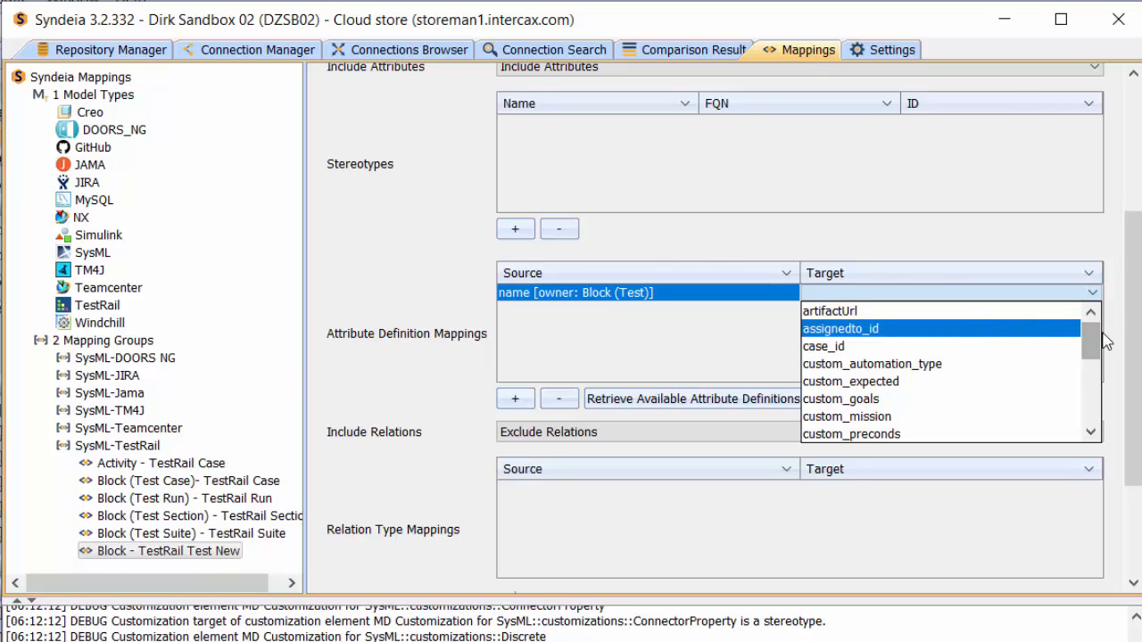
{"action": "left_click_drag", "start_coordinate": [1092, 344], "coordinate": [1095, 423]}
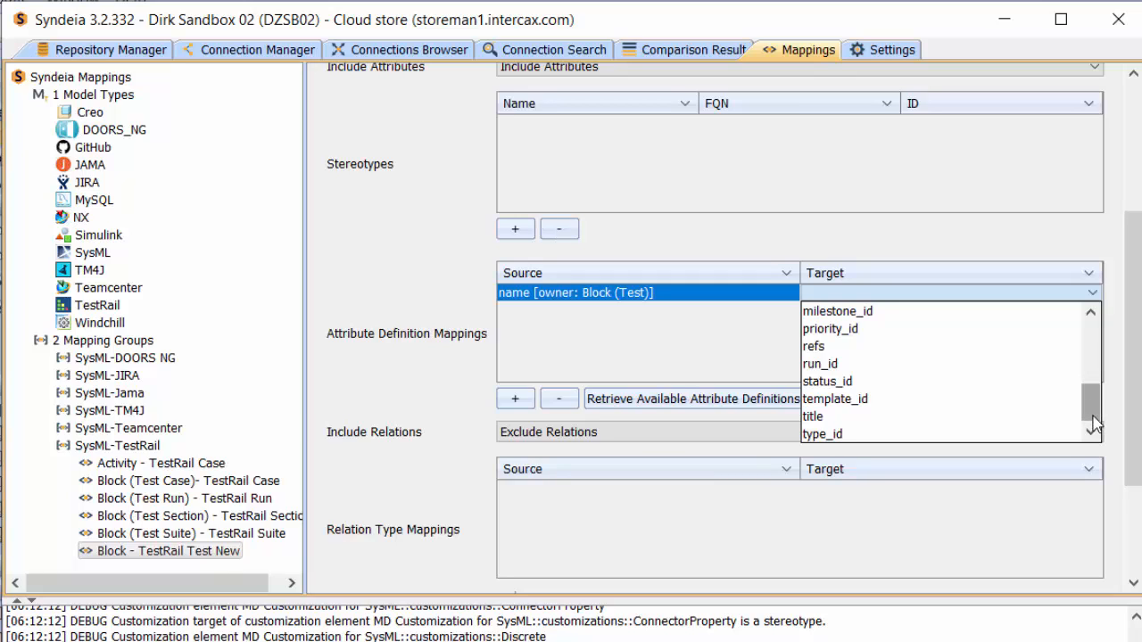
{"action": "left_click", "coordinate": [886, 417]}
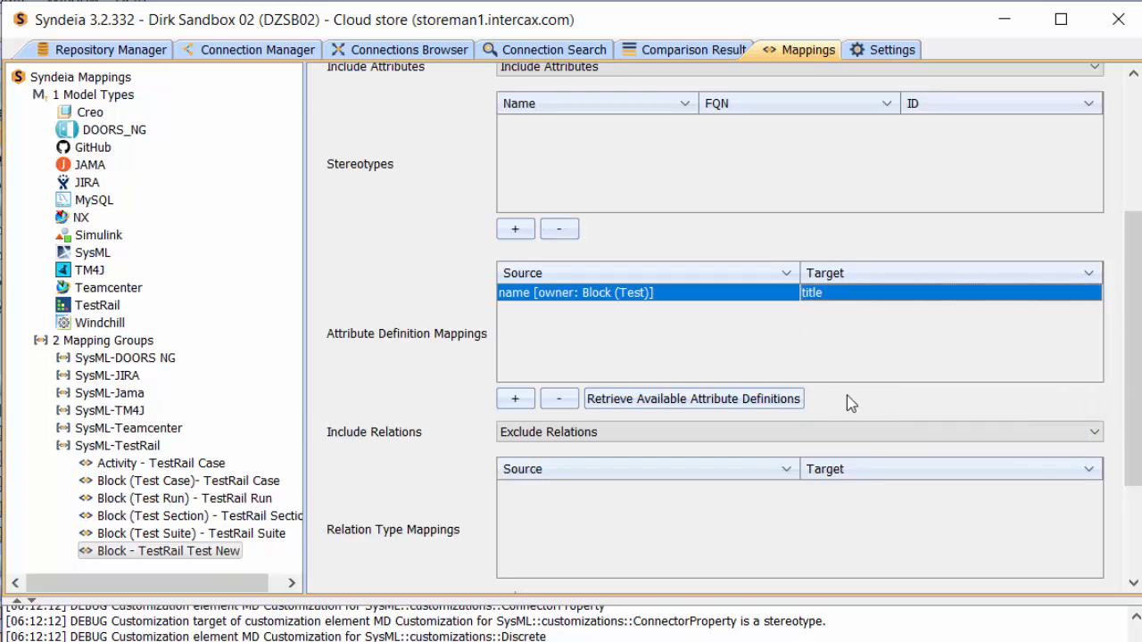
Step: Add a second attribute definition mapping from id [owner: Stereotype (Test)] to the TestRail id
{"action": "left_click", "coordinate": [516, 399]}
{"action": "left_click", "coordinate": [558, 313]}
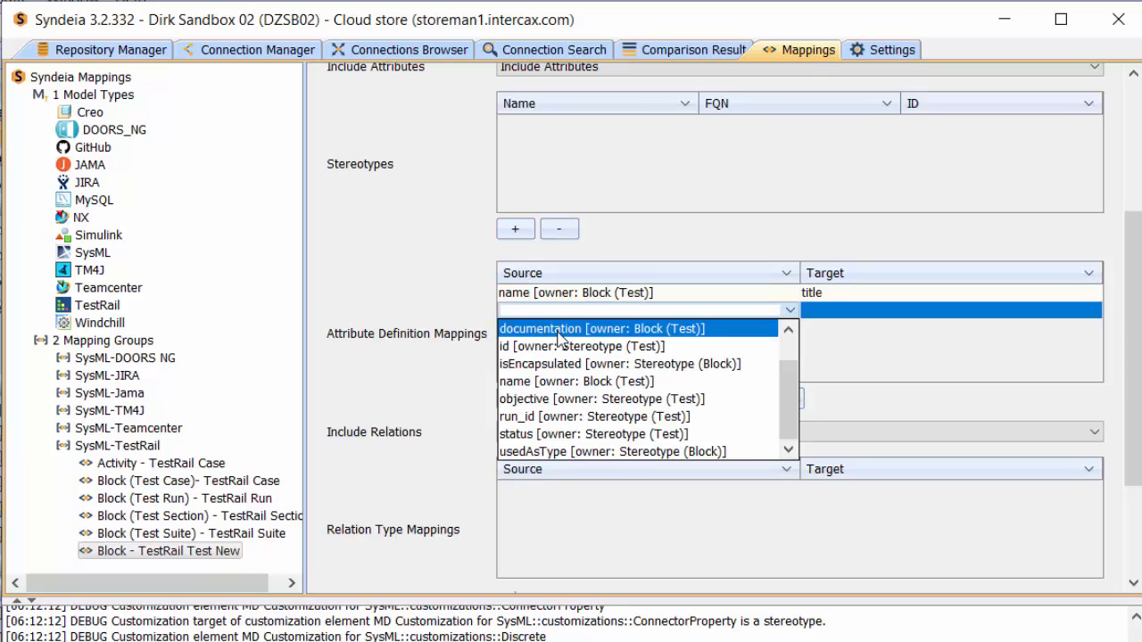
{"action": "left_click", "coordinate": [558, 346]}
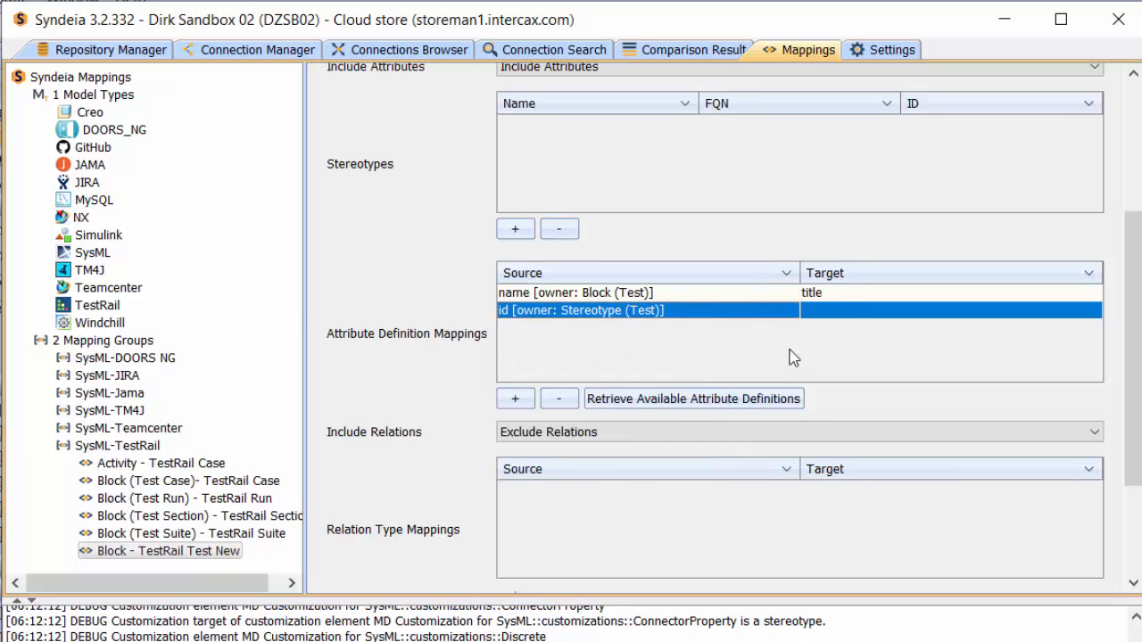
{"action": "left_click", "coordinate": [840, 311]}
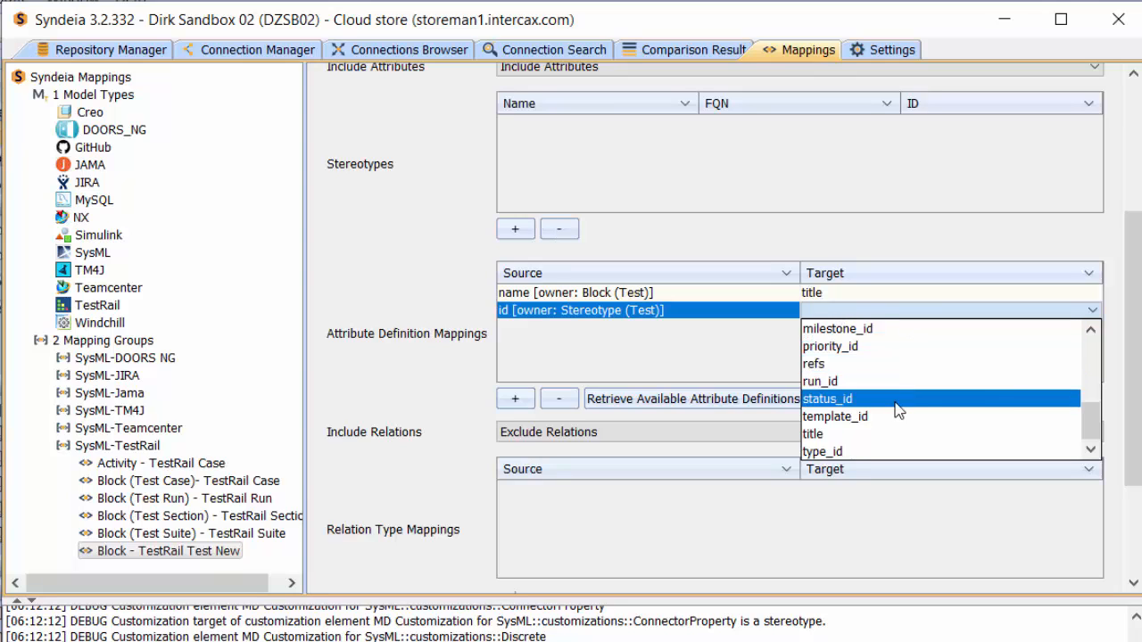
{"action": "scroll", "coordinate": [1094, 434], "scroll_direction": "up", "scroll_amount": 2}
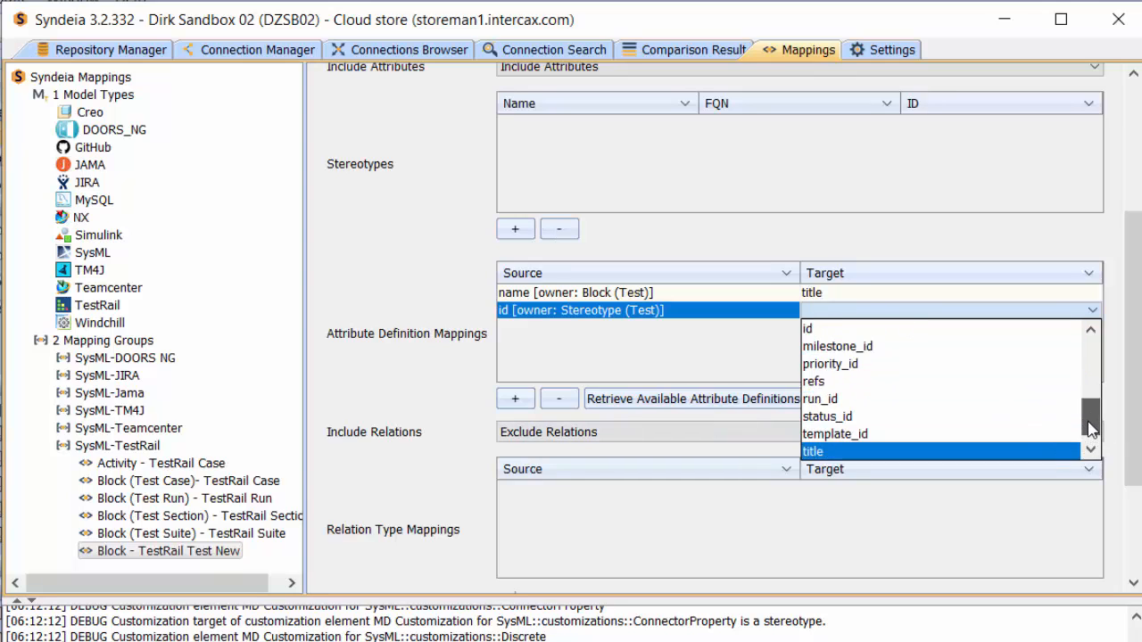
{"action": "left_click", "coordinate": [910, 364]}
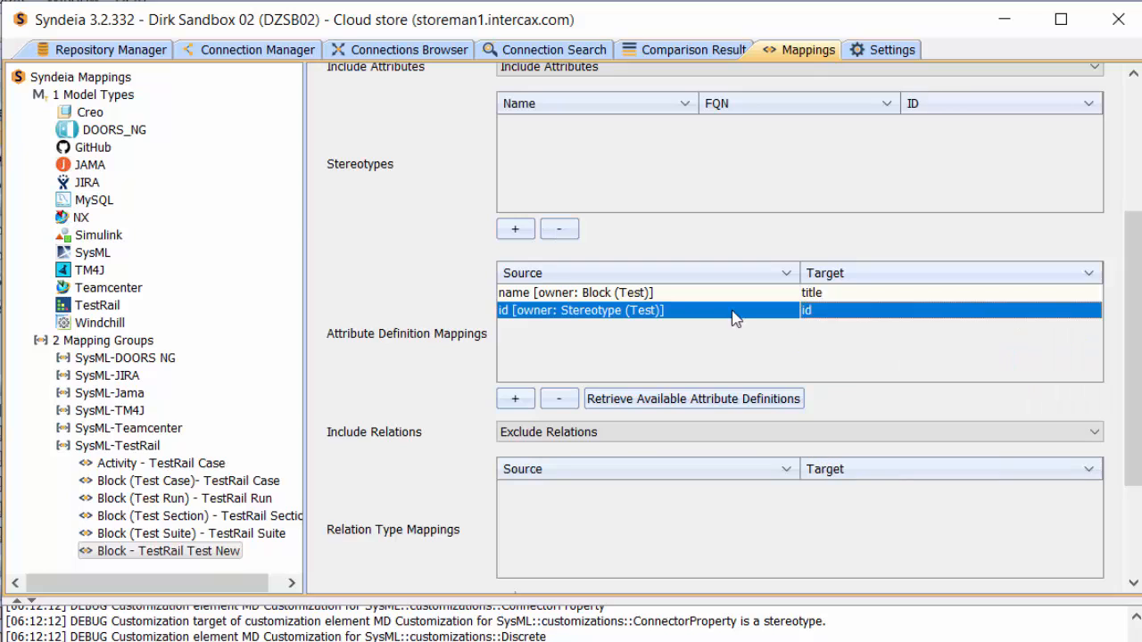
Step: Add an attribute definition mapping from status [owner: Stereotype (Test)] to status_id and save the mapping
{"action": "left_click", "coordinate": [517, 398]}
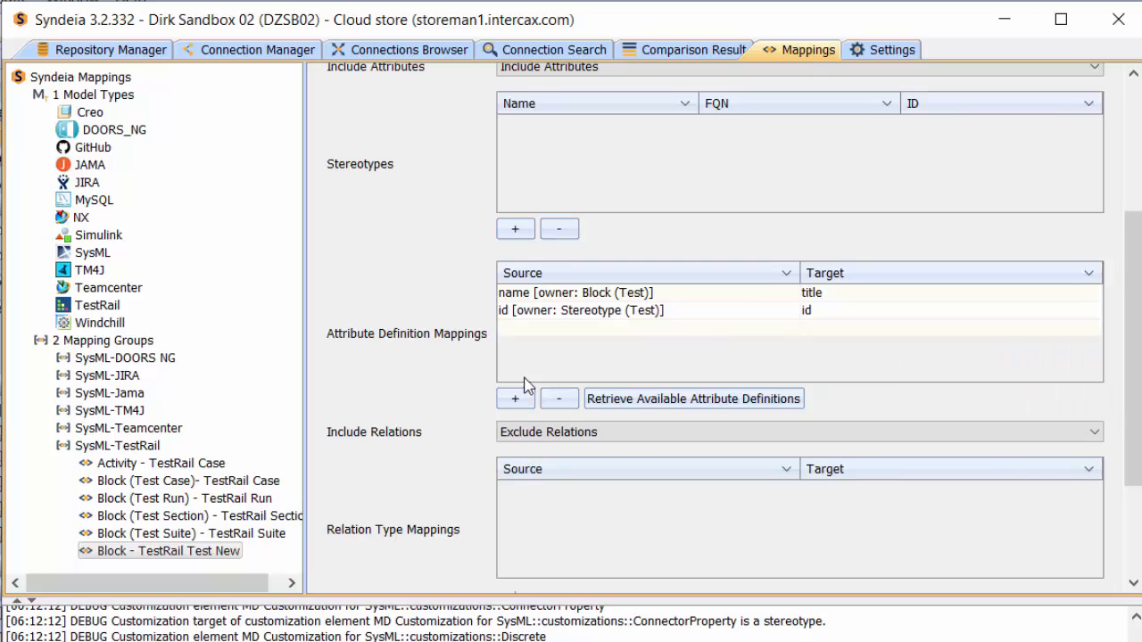
{"action": "left_click", "coordinate": [553, 332]}
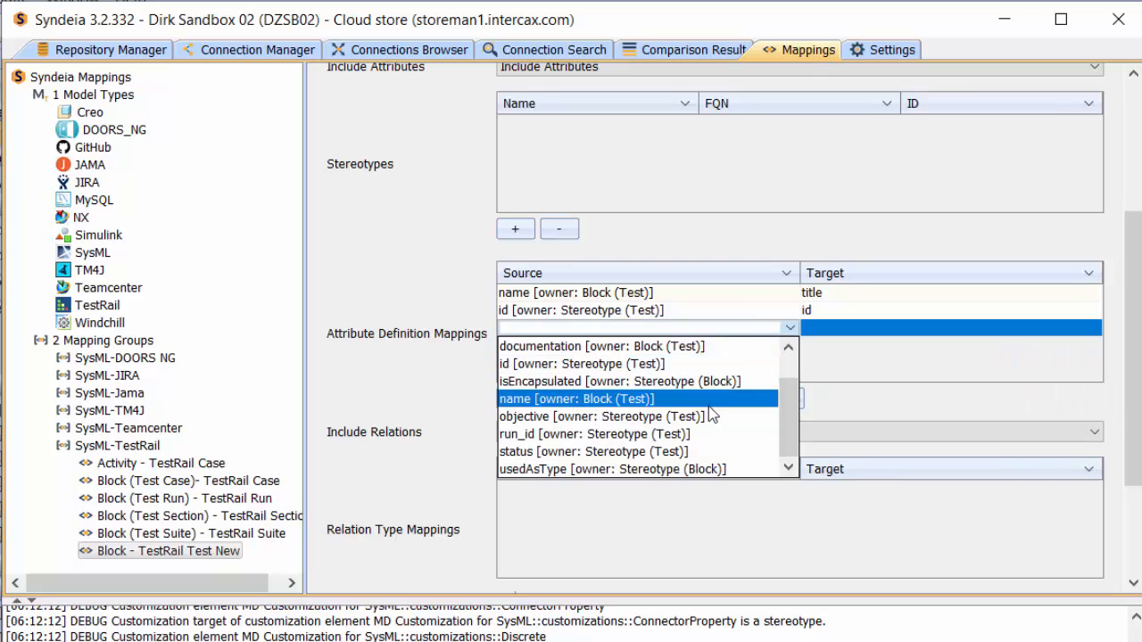
{"action": "left_click", "coordinate": [696, 451]}
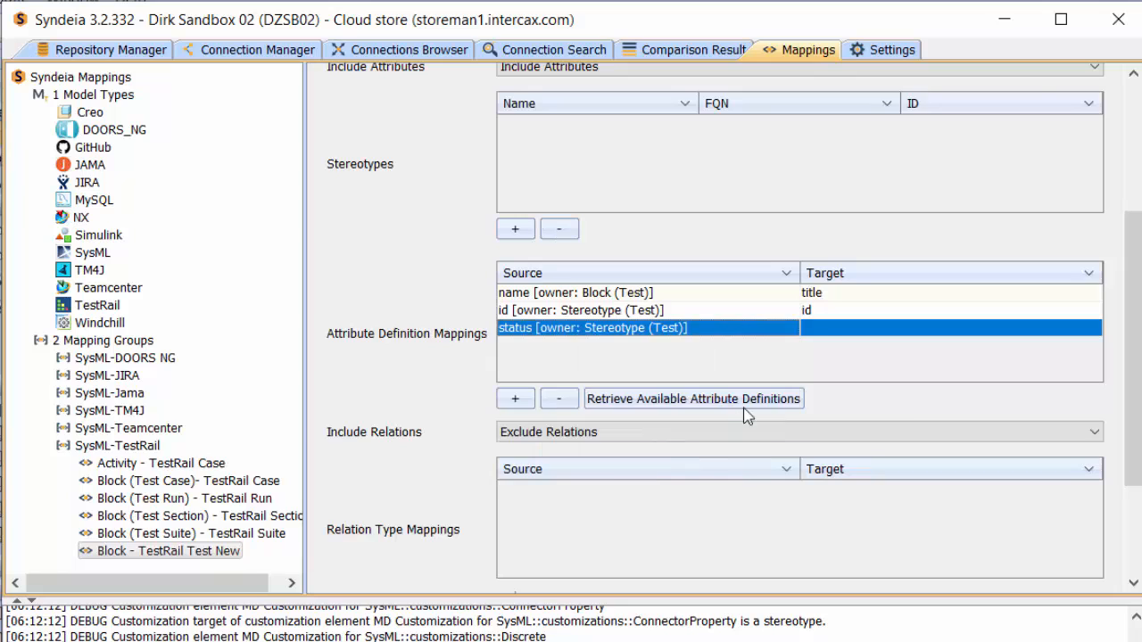
{"action": "left_click", "coordinate": [814, 333]}
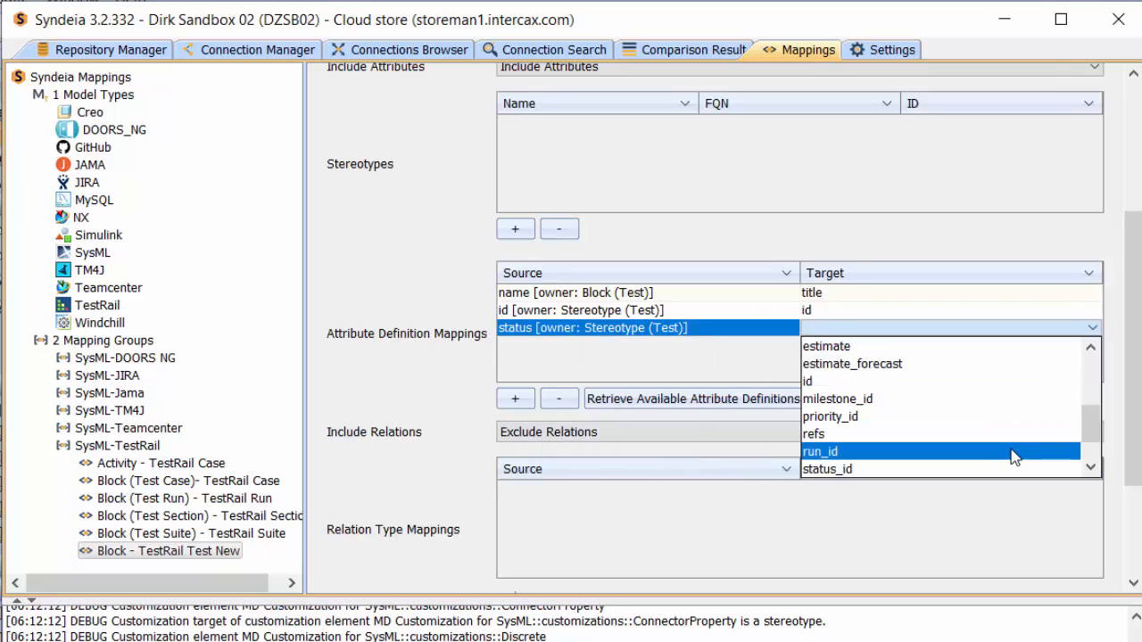
{"action": "left_click", "coordinate": [982, 471]}
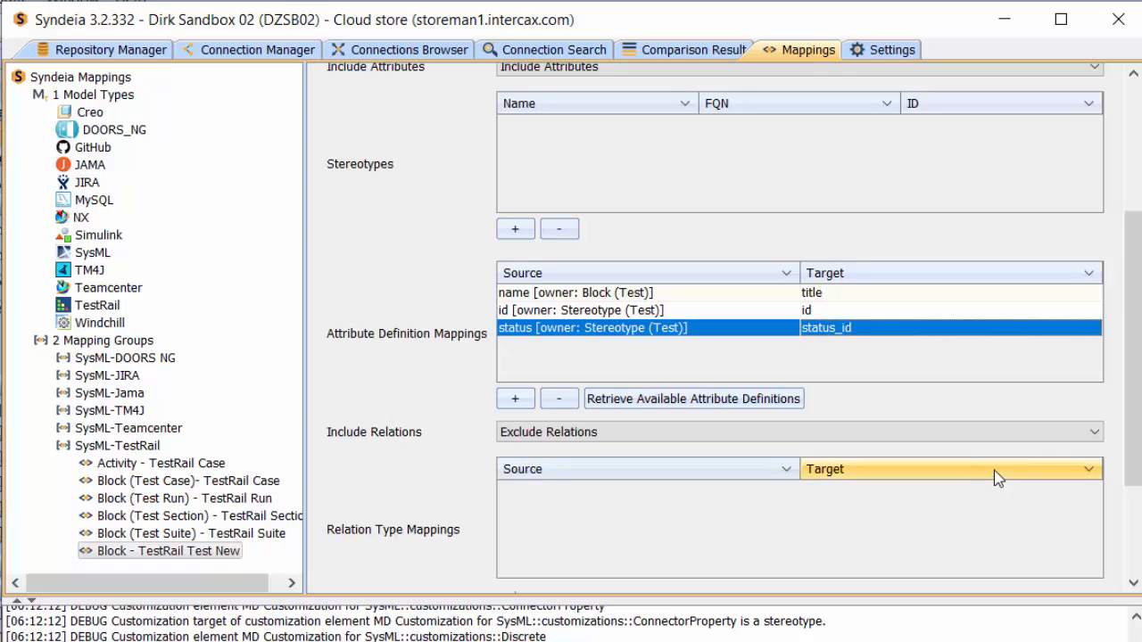
{"action": "left_click_drag", "start_coordinate": [1133, 406], "coordinate": [1126, 528]}
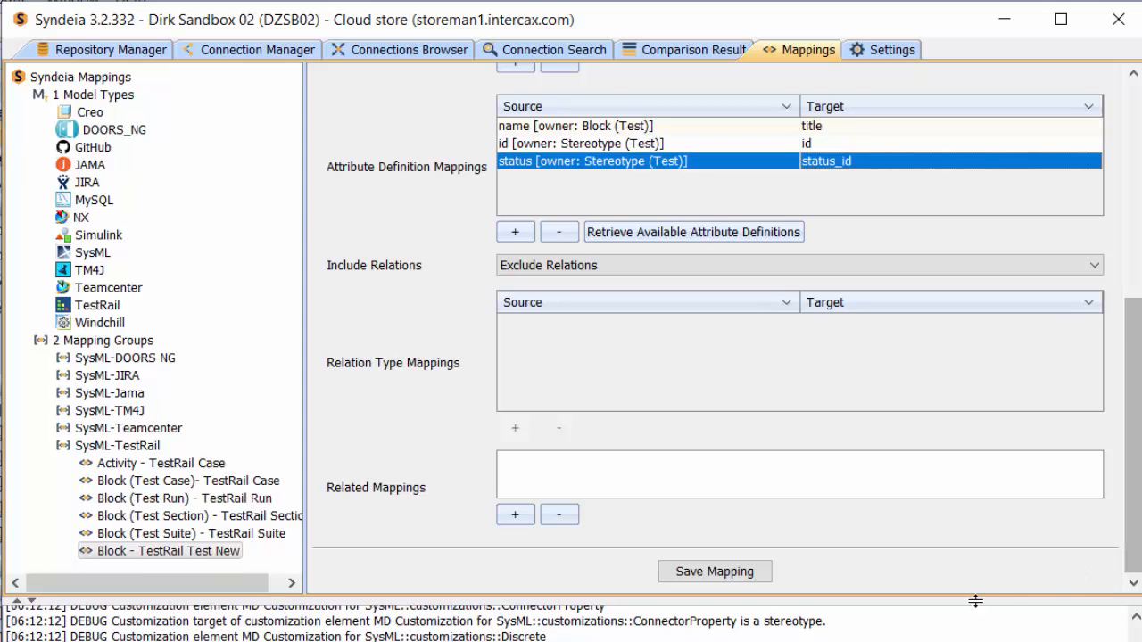
{"action": "left_click", "coordinate": [733, 572]}
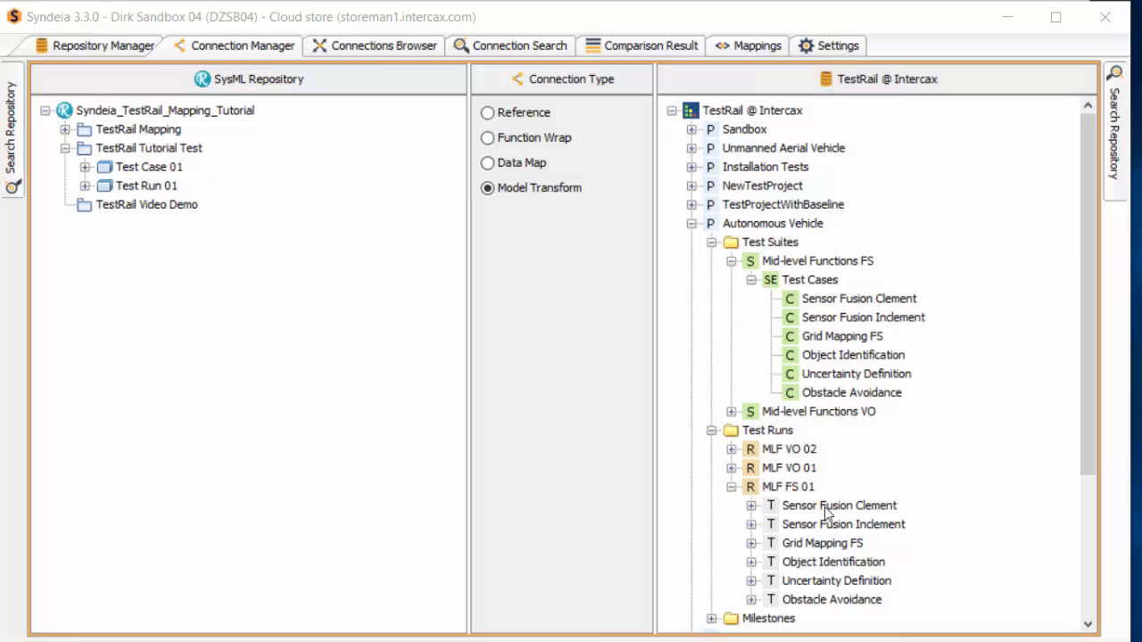
Step: Model-transform the Sensor Fusion Clement test from run MLF FS 01 into the TestRail Video Demo package using the Block (Test) - TestRail Test mapping
{"action": "left_click_drag", "start_coordinate": [824, 508], "coordinate": [147, 215]}
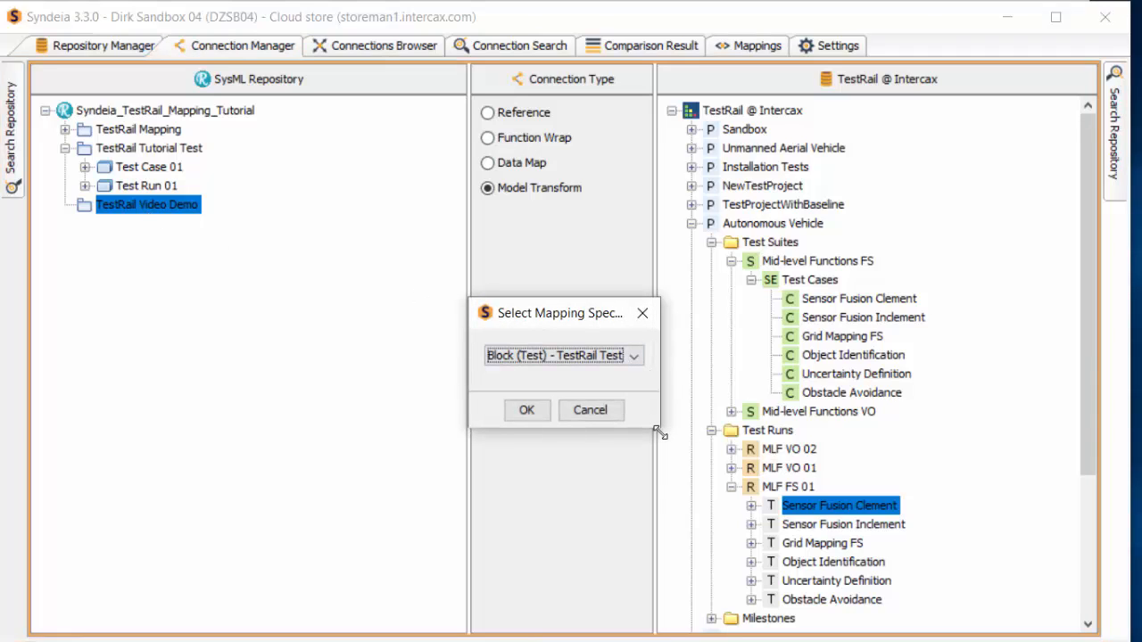
{"action": "left_click_drag", "start_coordinate": [660, 433], "coordinate": [740, 486]}
{"action": "left_click", "coordinate": [724, 371]}
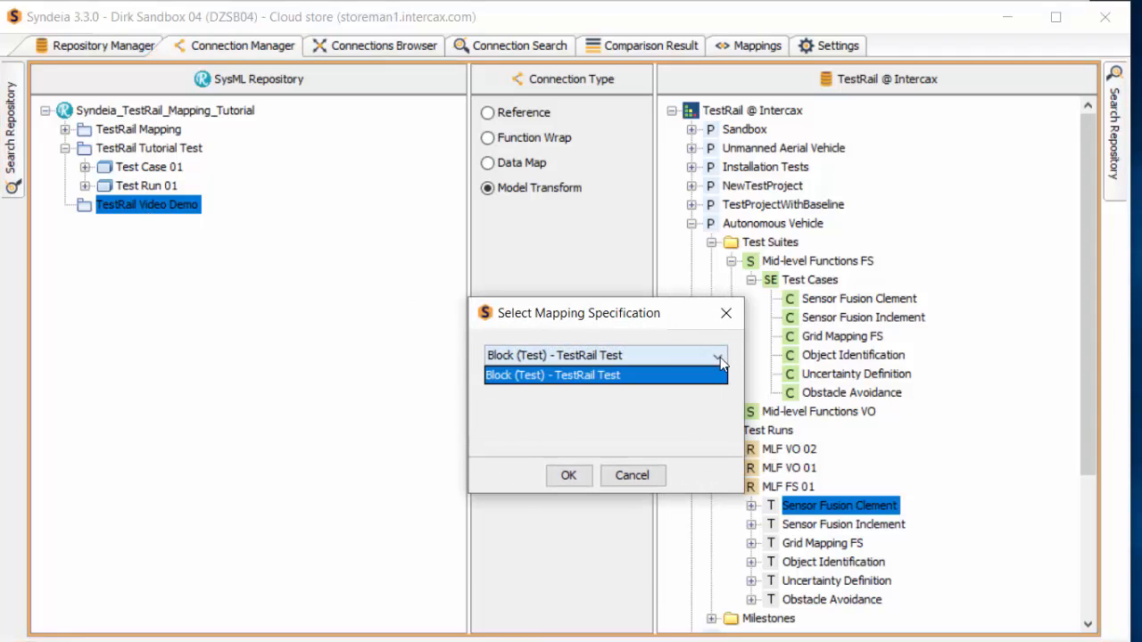
{"action": "left_click", "coordinate": [621, 375]}
{"action": "left_click", "coordinate": [569, 476]}
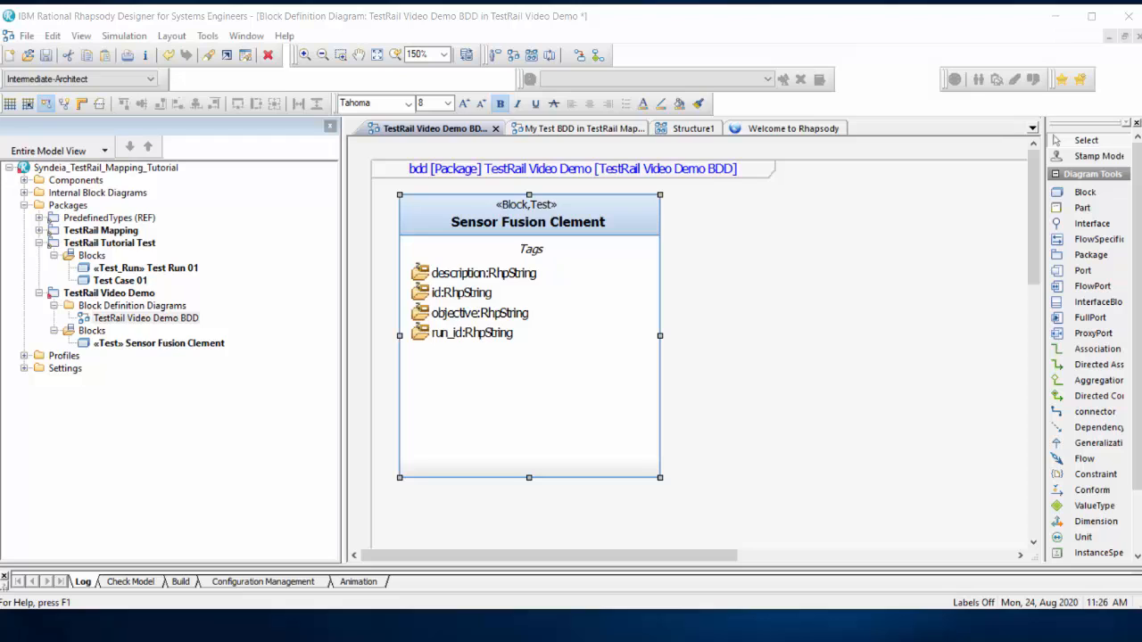
Step: In Rhapsody, open the connected TestRail artifact of the Sensor Fusion Clement block in the TestRail Video Demo BDD through Syndeia
{"action": "right_click", "coordinate": [604, 205]}
{"action": "mouse_move", "coordinate": [730, 635]}
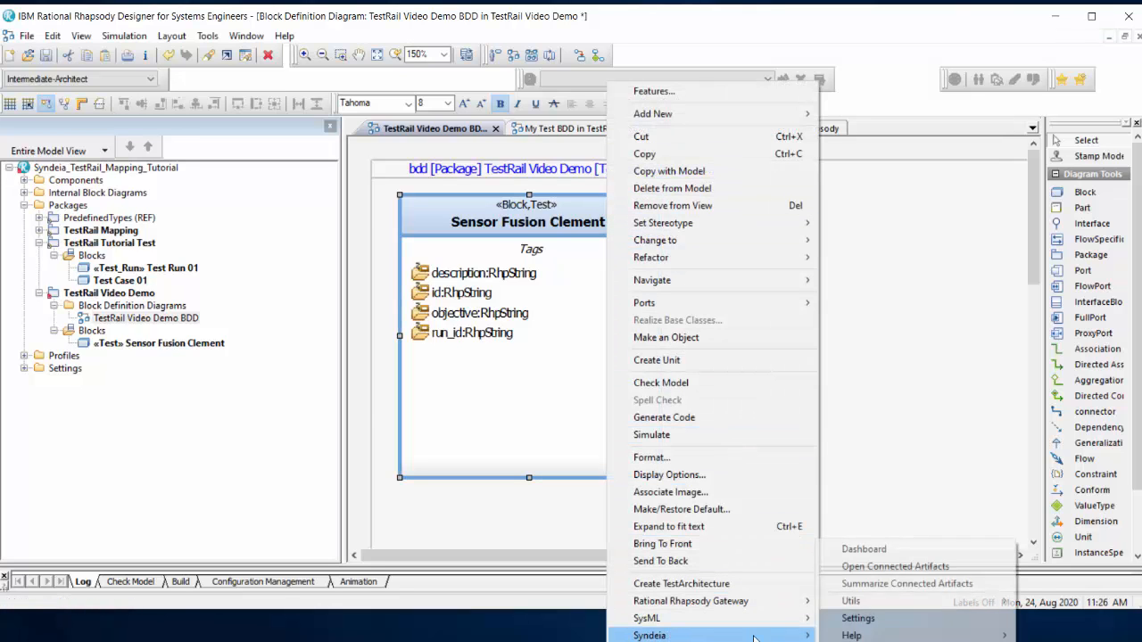
{"action": "left_click", "coordinate": [892, 567]}
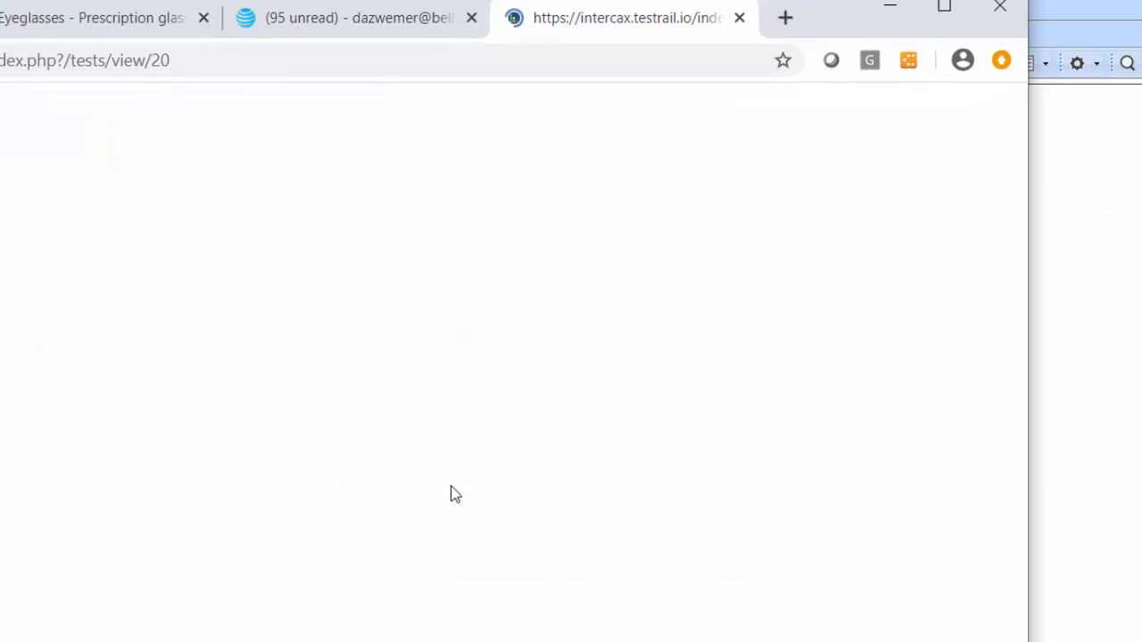